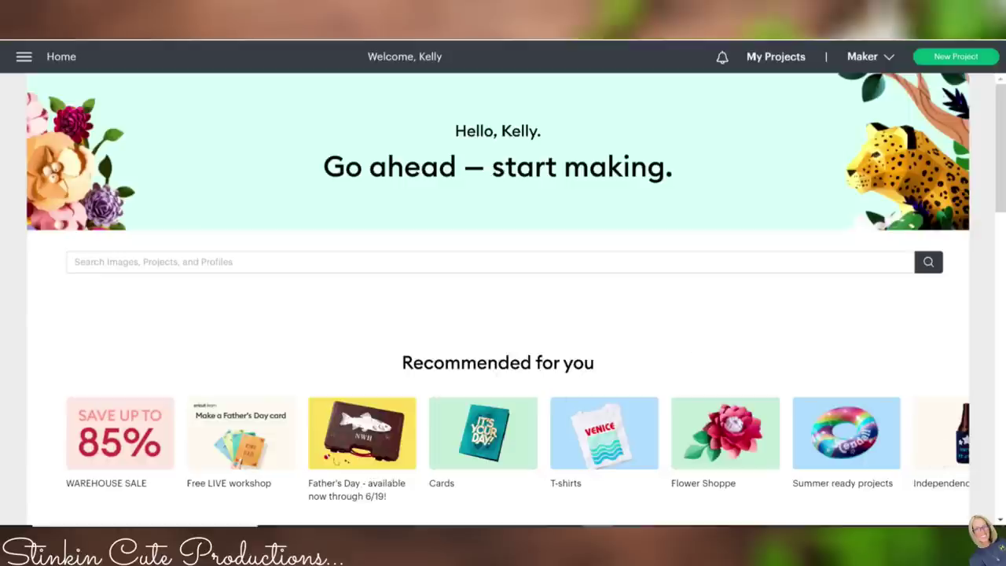
# Step: Start a new blank project canvas in Cricut Design Space
pyautogui.click(952, 62)
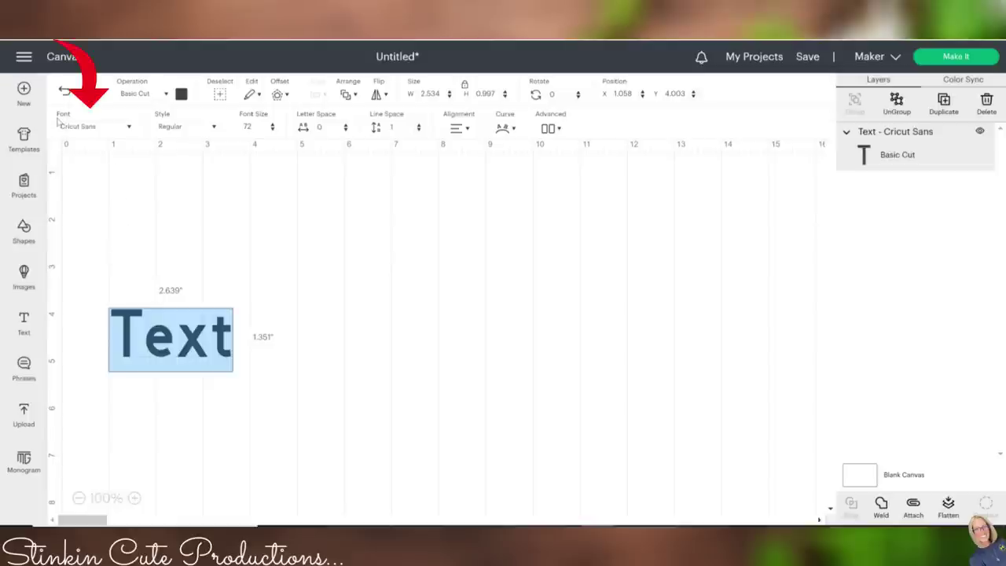
# Step: Search the font list for 'DTC Brown sugar' and apply DTC Brown Sugar to the text
pyautogui.click(130, 127)
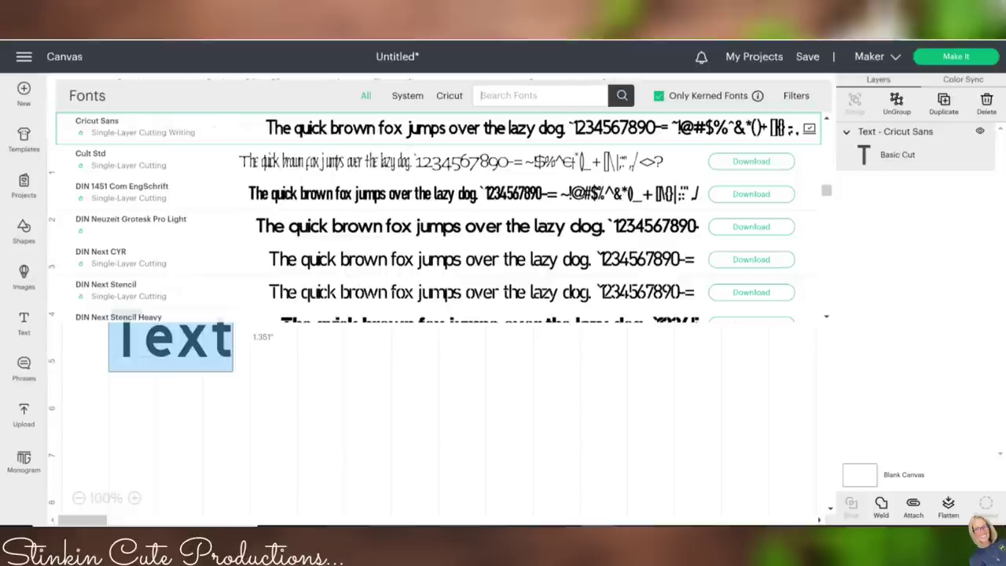
pyautogui.click(519, 95)
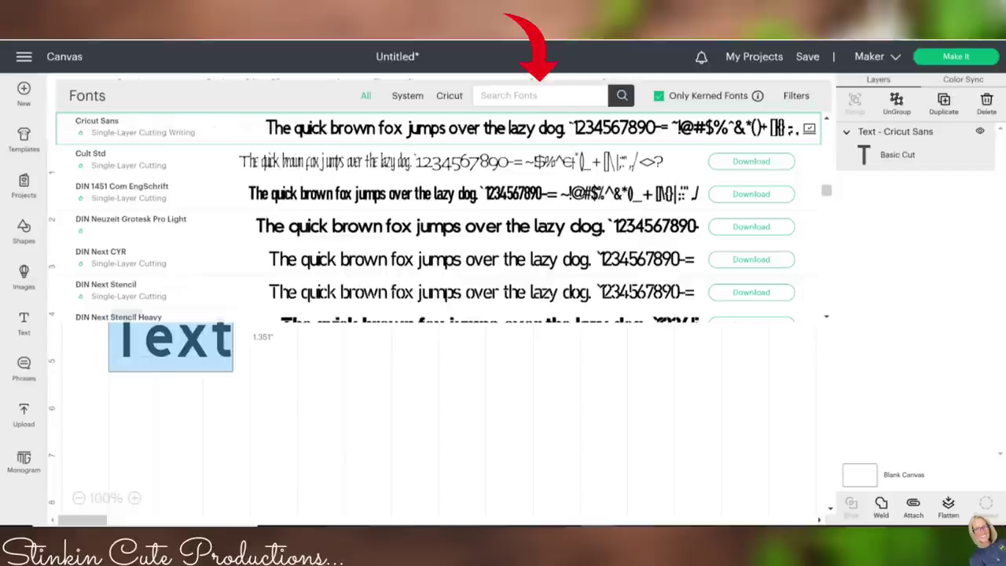
pyautogui.write('DTC')
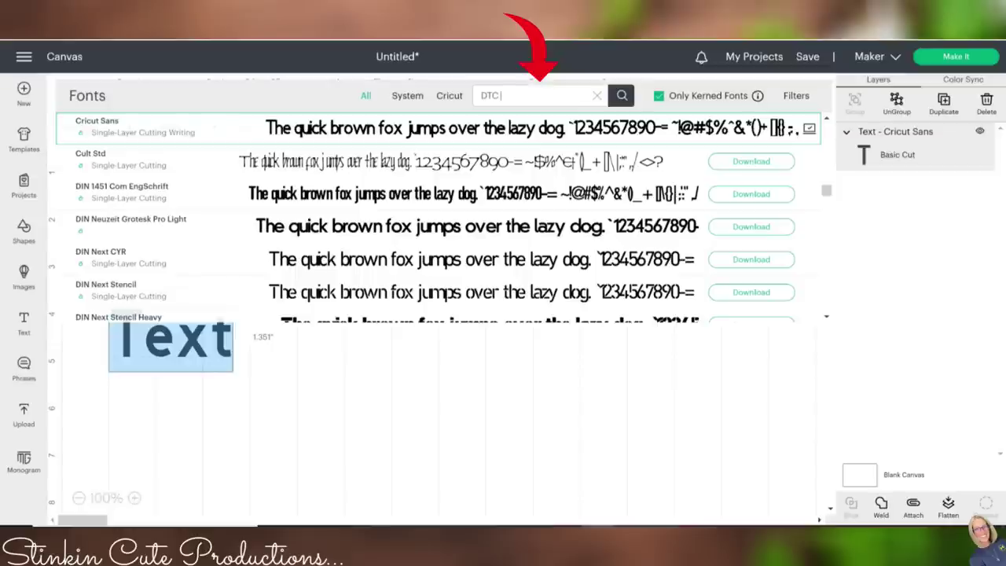
pyautogui.write(' Brown')
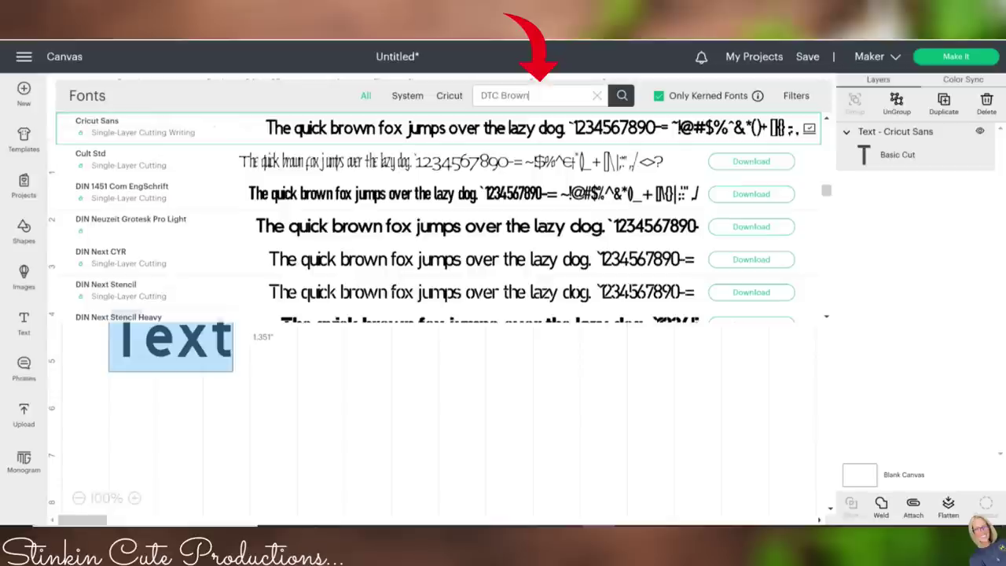
pyautogui.write(' sugar')
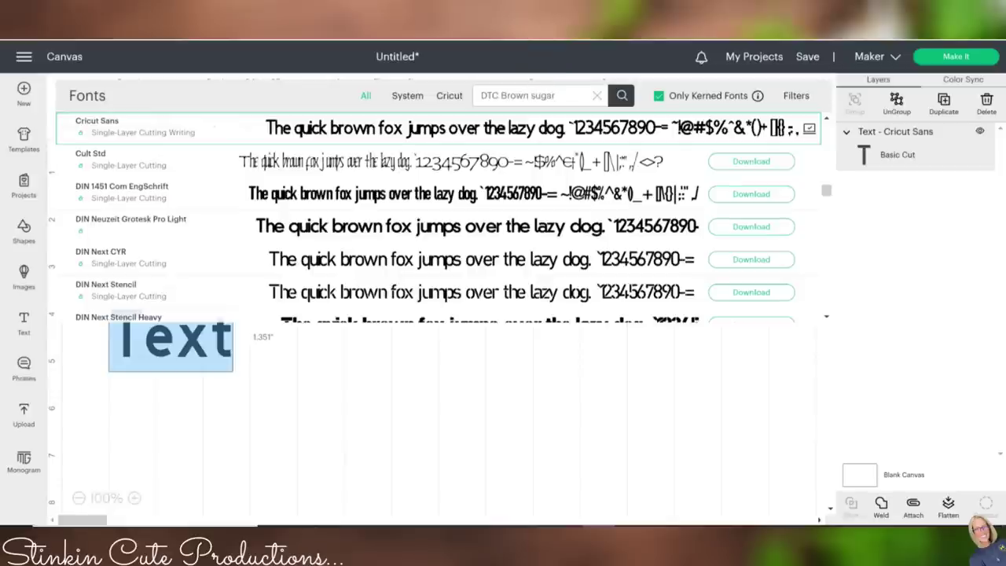
pyautogui.press('Return')
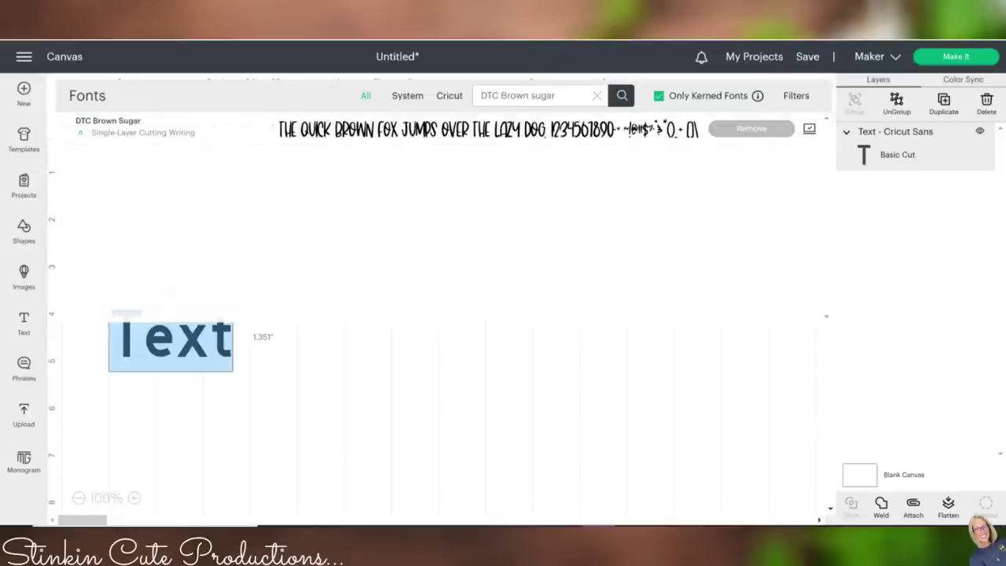
pyautogui.click(322, 135)
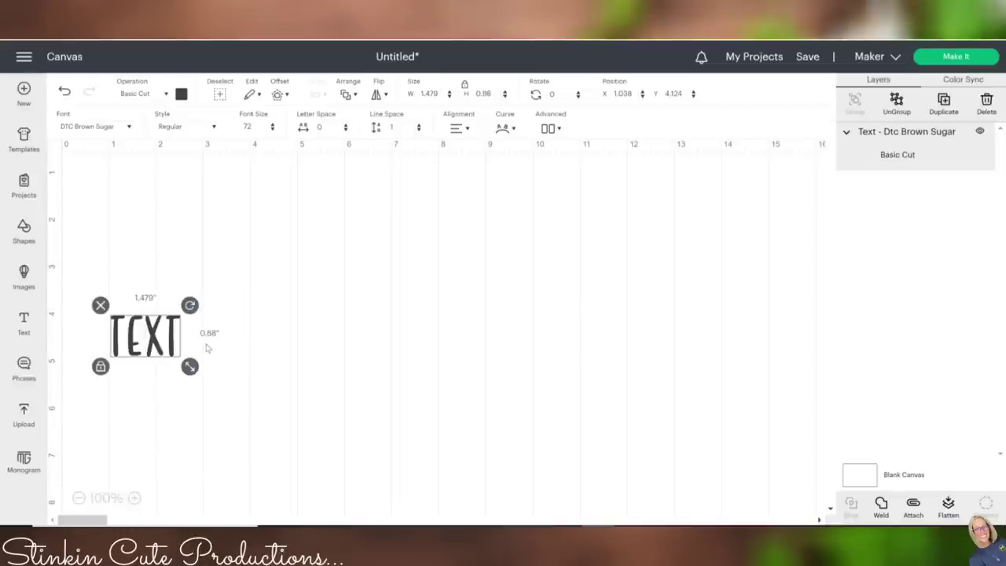
# Step: Move the text box up and replace the placeholder word with 'Allisyn'
pyautogui.moveTo(179, 342); pyautogui.dragTo(196, 274)
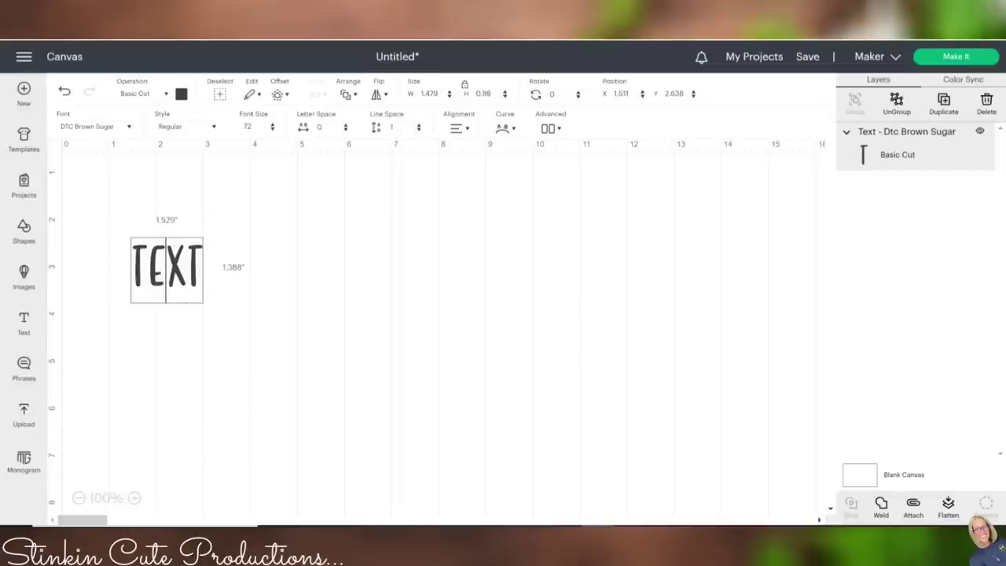
pyautogui.click(187, 270)
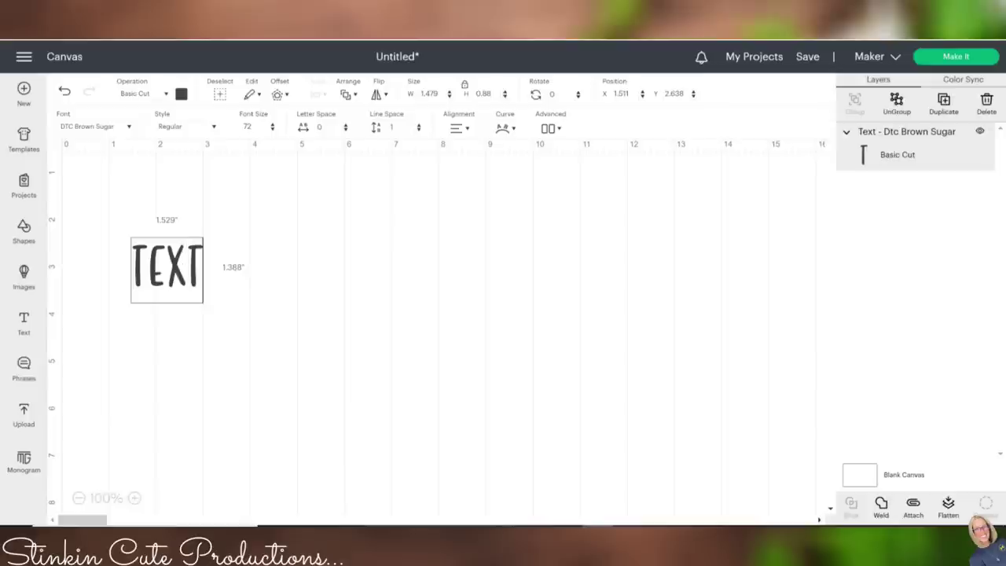
pyautogui.press('BackSpace')
pyautogui.press('BackSpace')
pyautogui.press('BackSpace')
pyautogui.press('BackSpace')
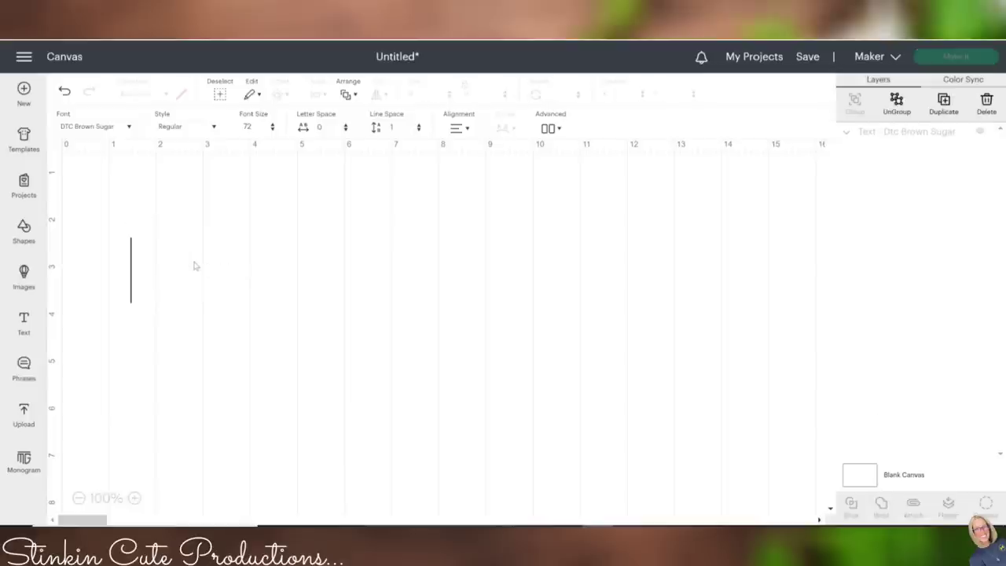
pyautogui.write('Allisyn')
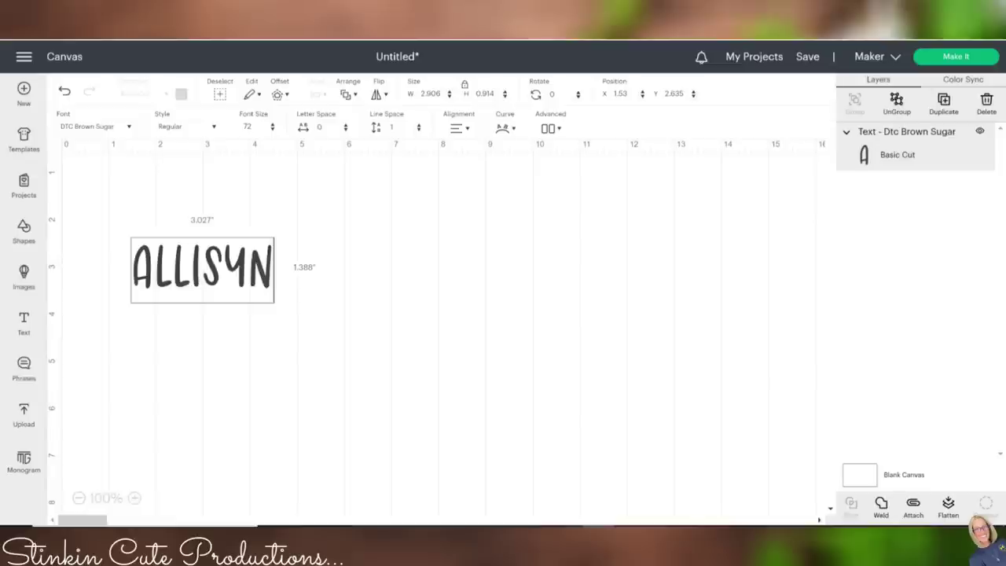
pyautogui.click(279, 319)
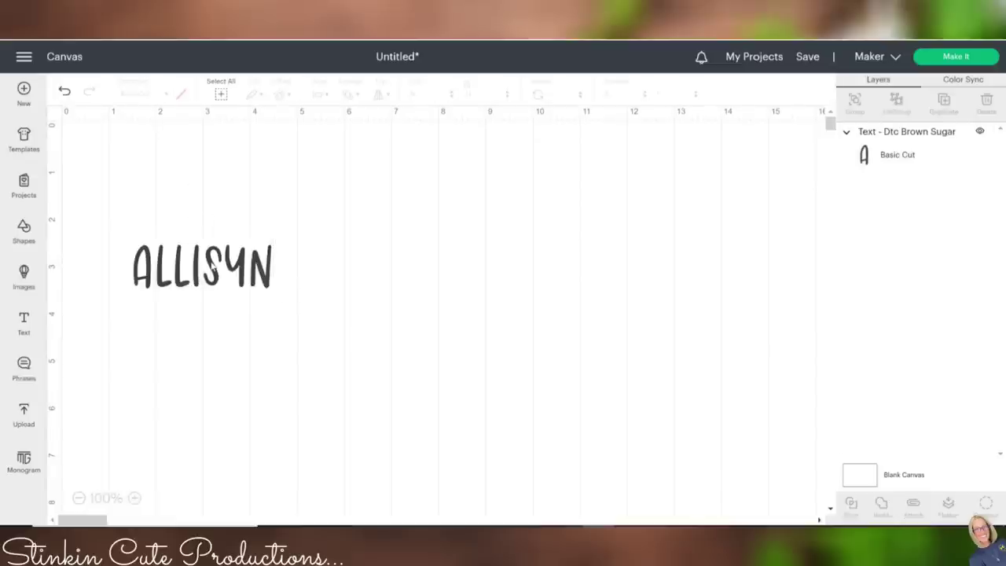
# Step: Unlock proportions and enlarge the name to about 4.461" by 1.469"
pyautogui.click(212, 268)
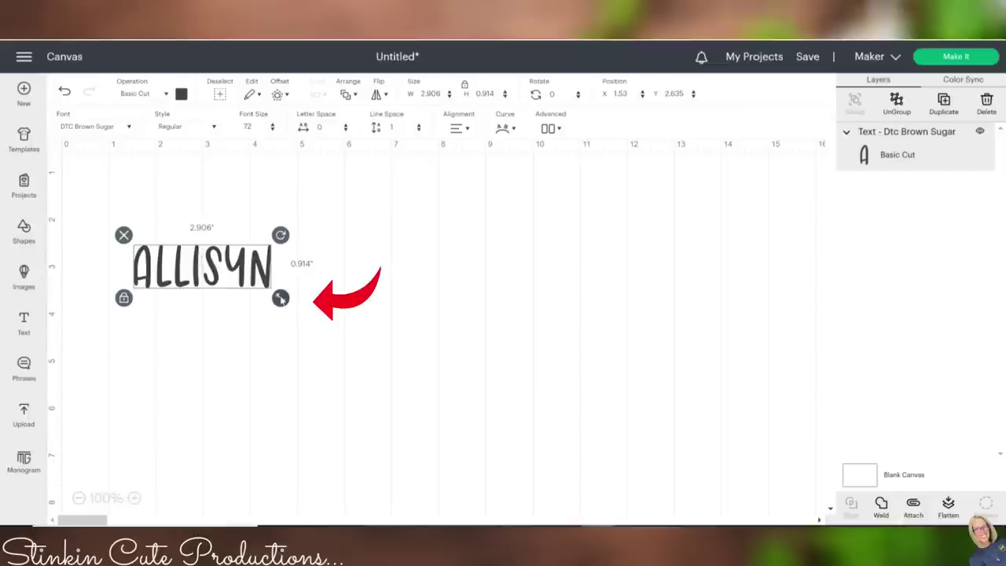
pyautogui.moveTo(281, 298); pyautogui.dragTo(305, 305)
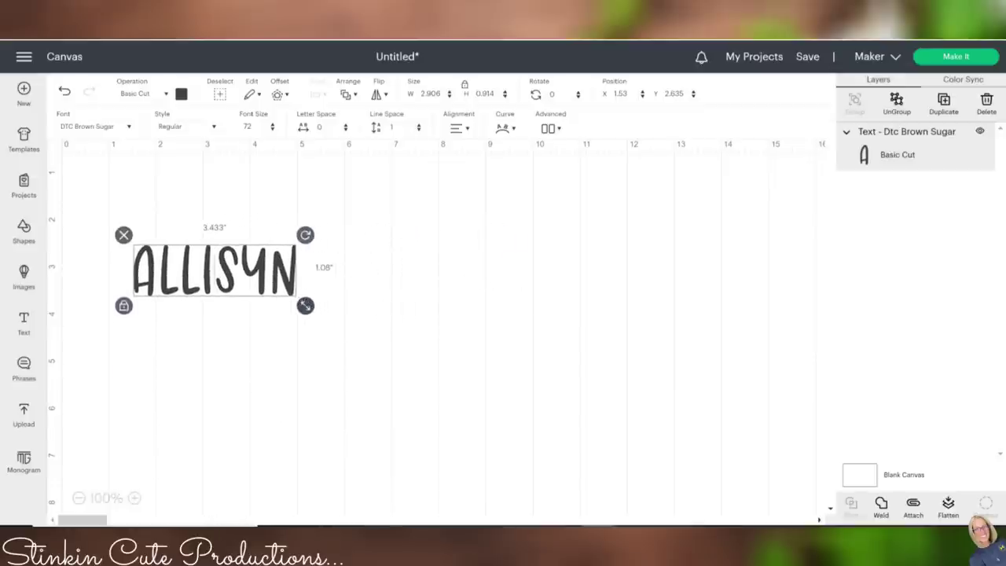
pyautogui.click(123, 306)
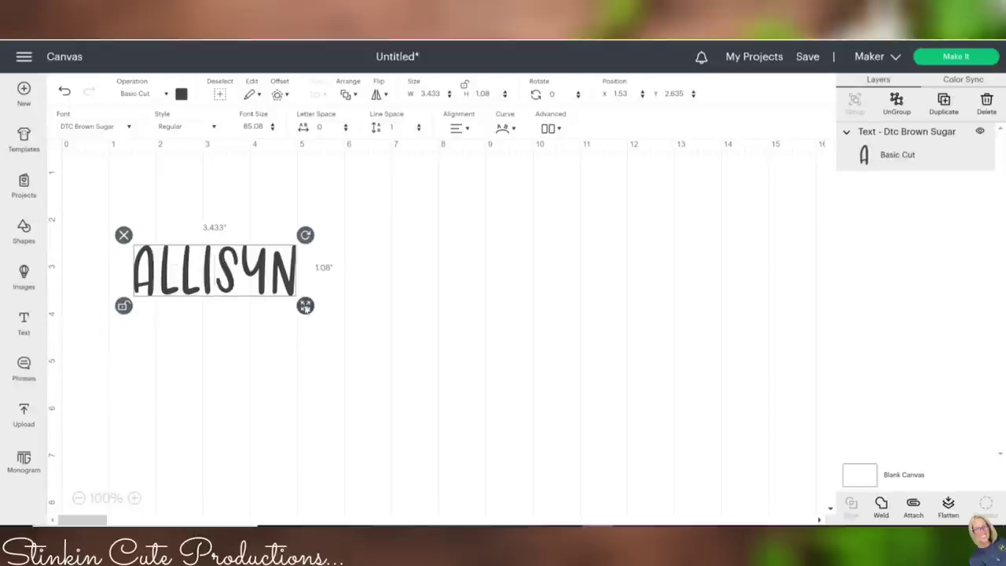
pyautogui.moveTo(305, 307); pyautogui.dragTo(353, 323)
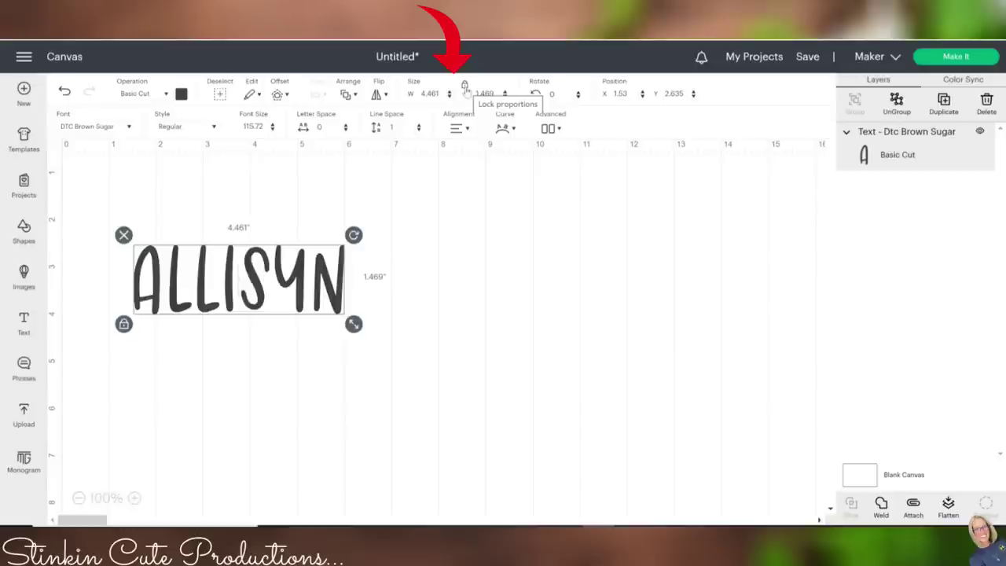
# Step: Resize ALLISYN to 9.0" wide and 2.01" tall, moved toward the top-left
pyautogui.click(466, 88)
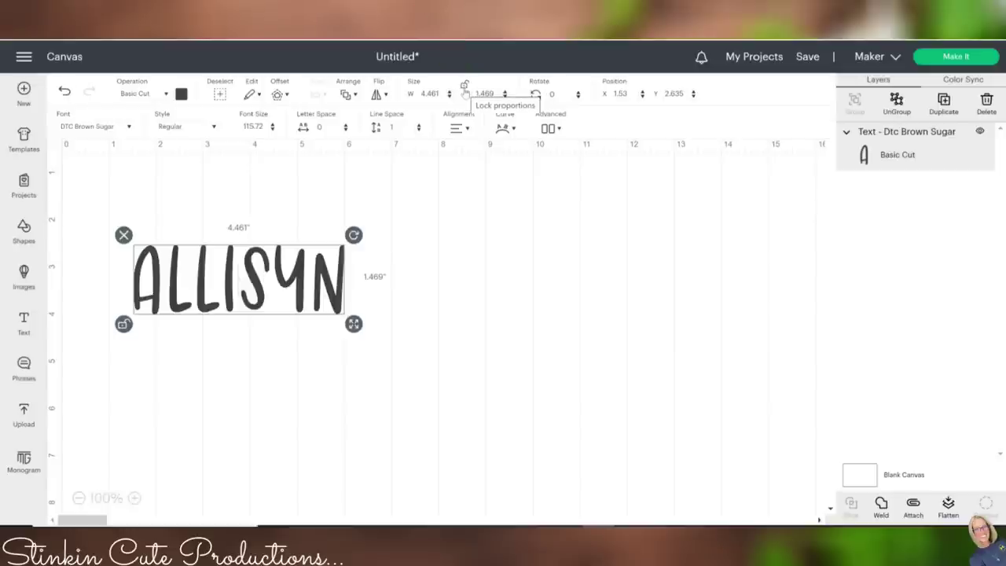
pyautogui.click(429, 94)
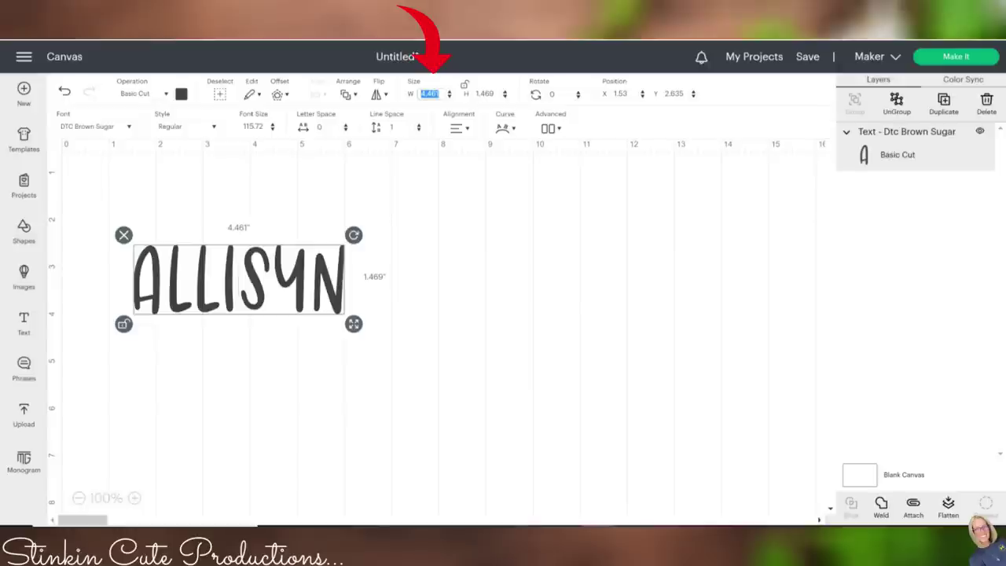
pyautogui.write('9.0')
pyautogui.press('Return')
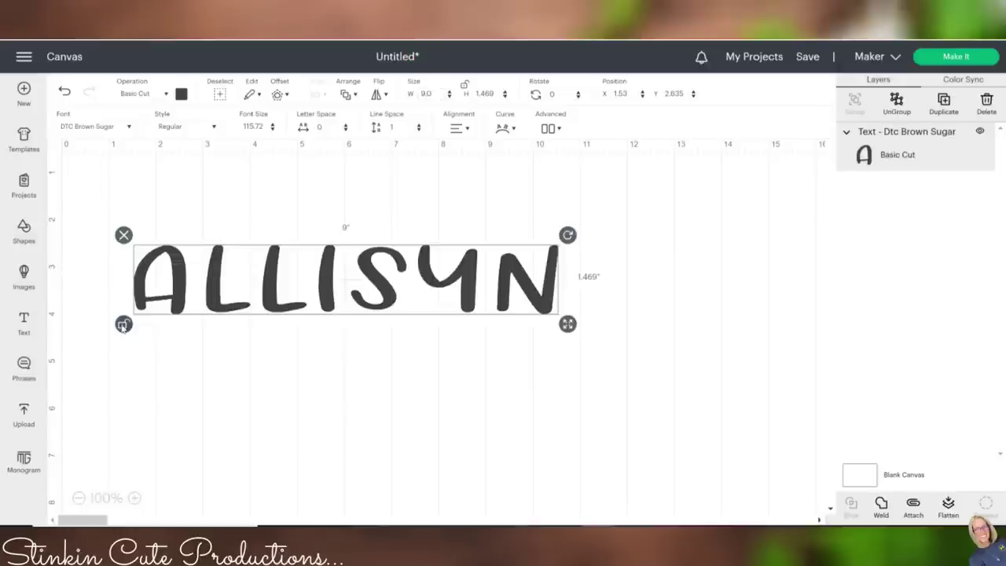
pyautogui.moveTo(567, 324); pyautogui.dragTo(567, 350)
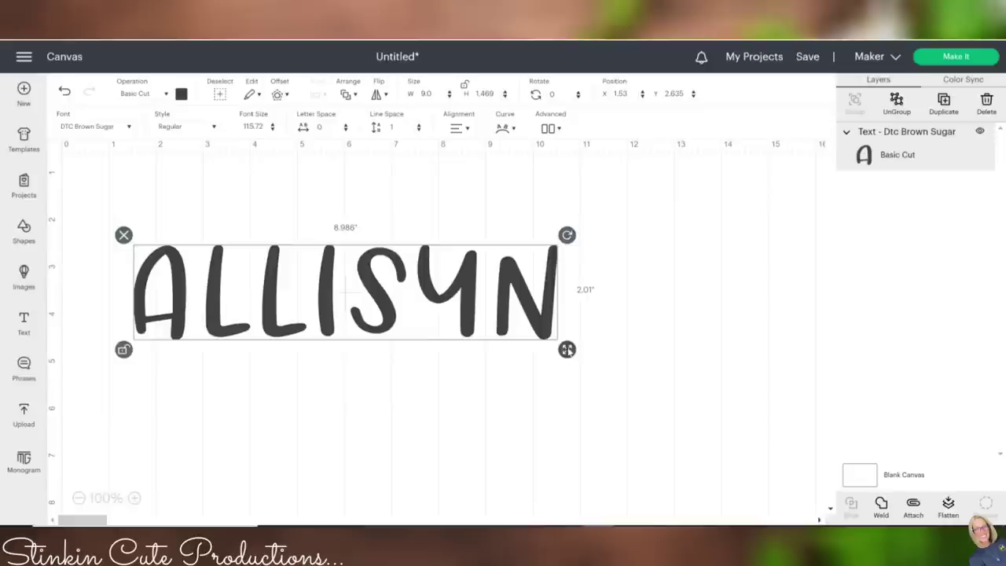
pyautogui.moveTo(341, 281); pyautogui.dragTo(298, 218)
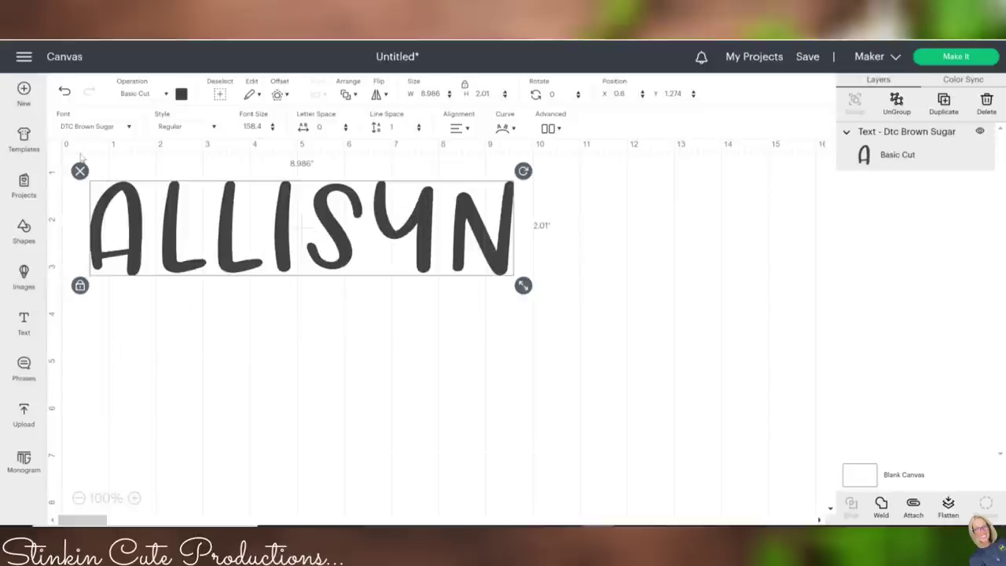
pyautogui.click(153, 352)
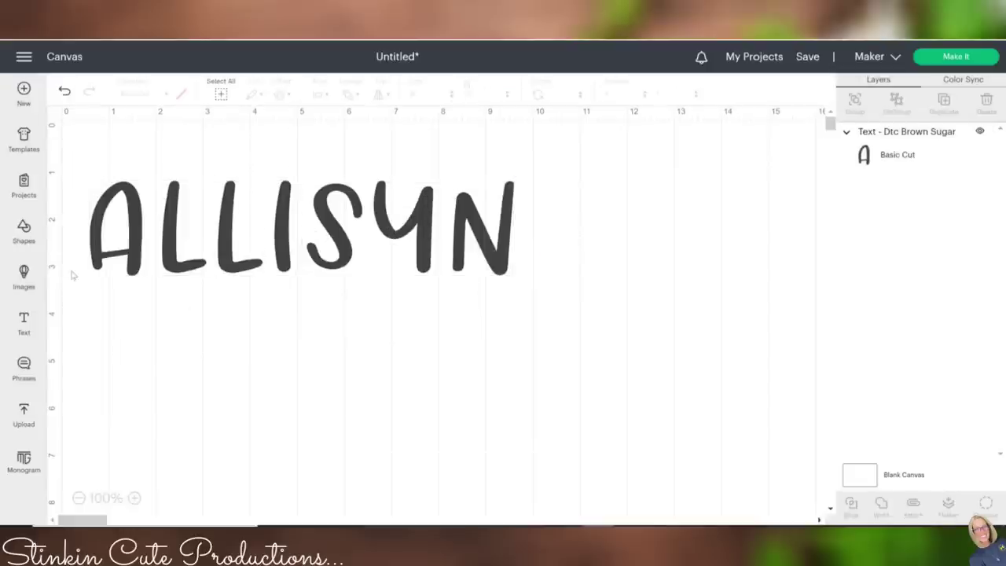
# Step: Add a second text layer reading 'Rose' in the DTC October Daylight font
pyautogui.click(23, 322)
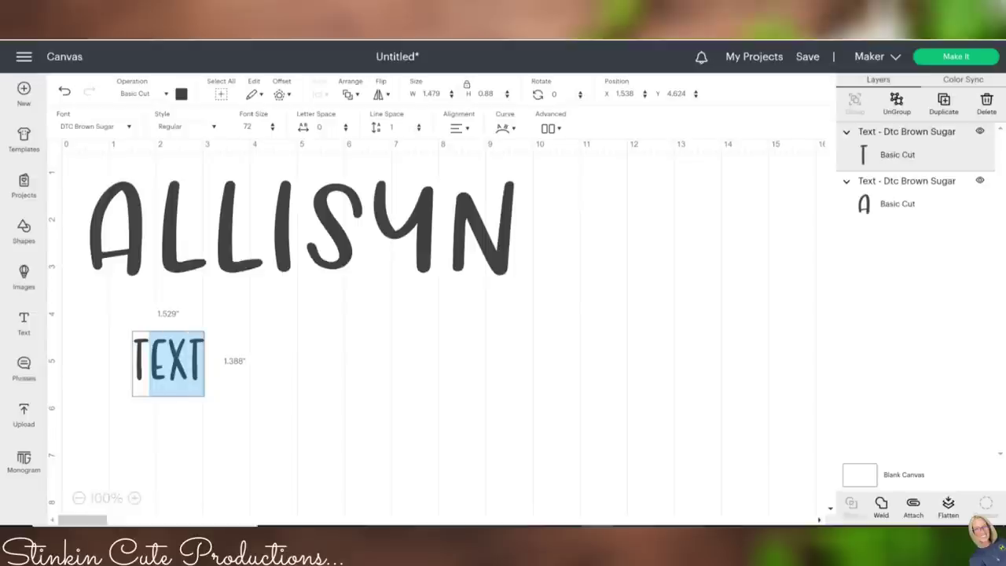
pyautogui.press('BackSpace')
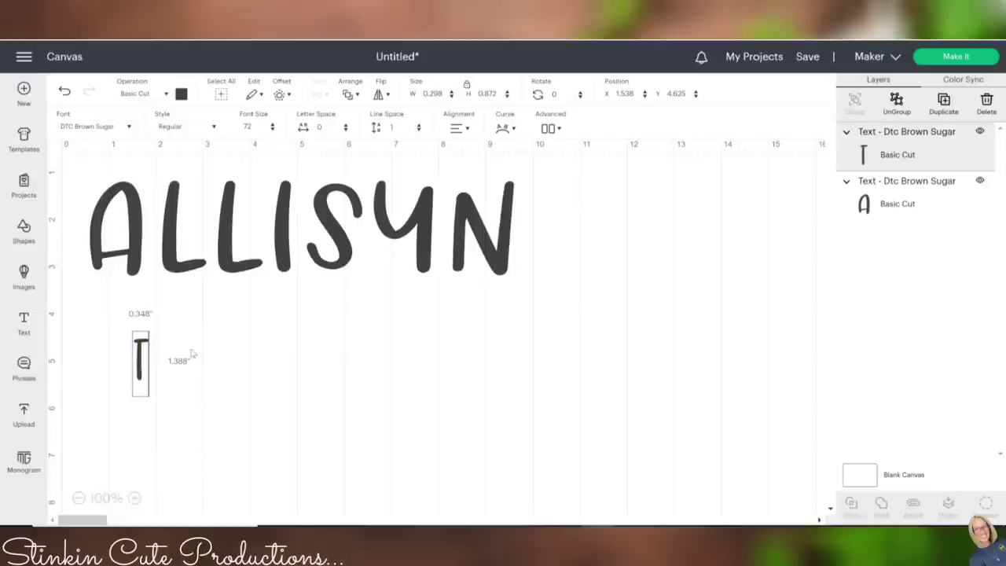
pyautogui.press('BackSpace')
pyautogui.click(94, 126)
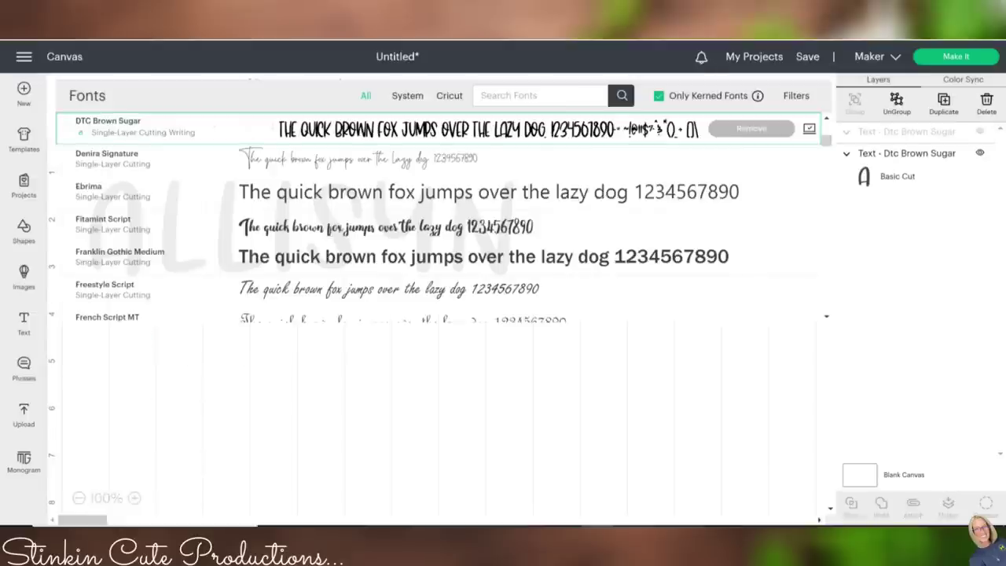
pyautogui.write('DTC ')
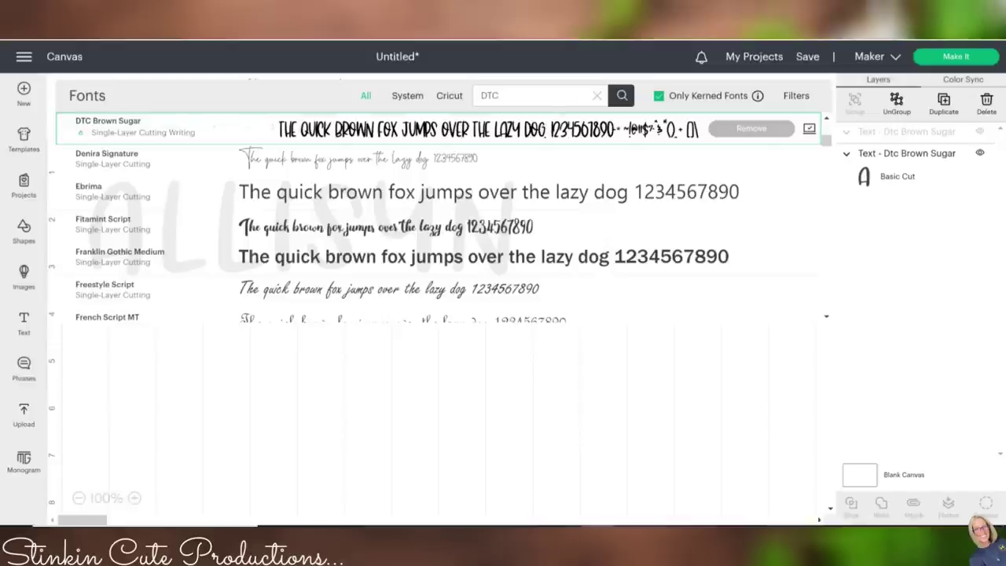
pyautogui.write('October Daylight')
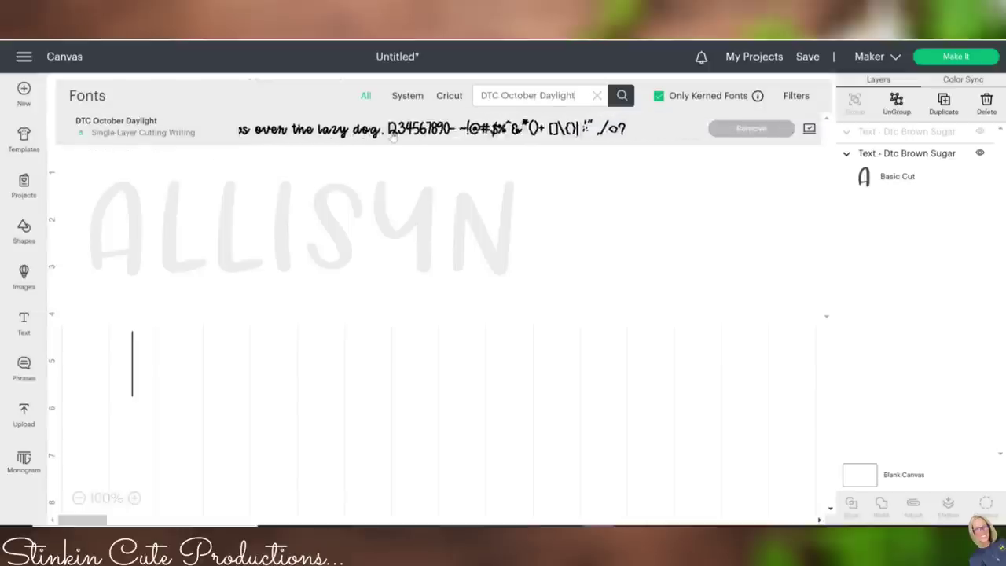
pyautogui.click(503, 128)
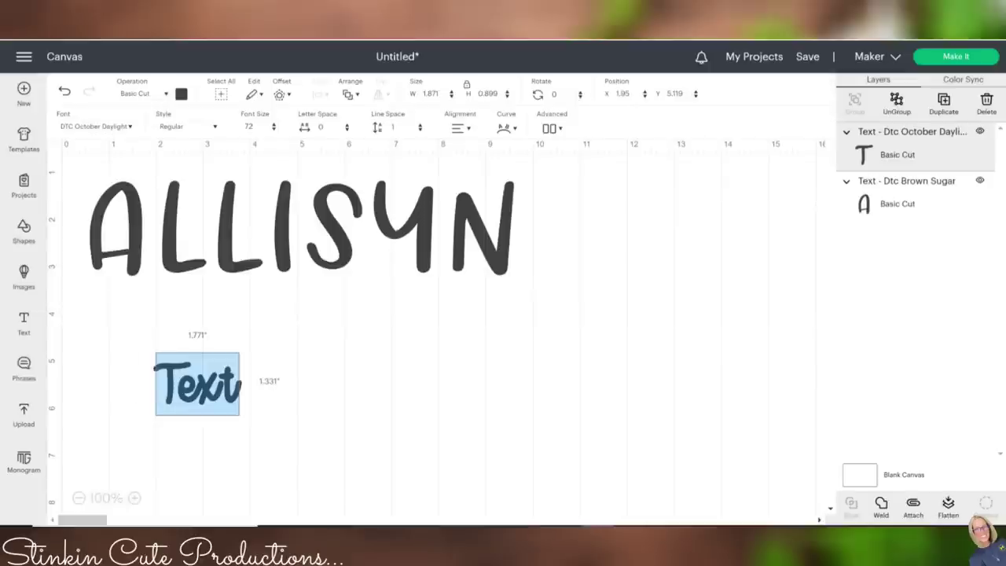
pyautogui.press('BackSpace')
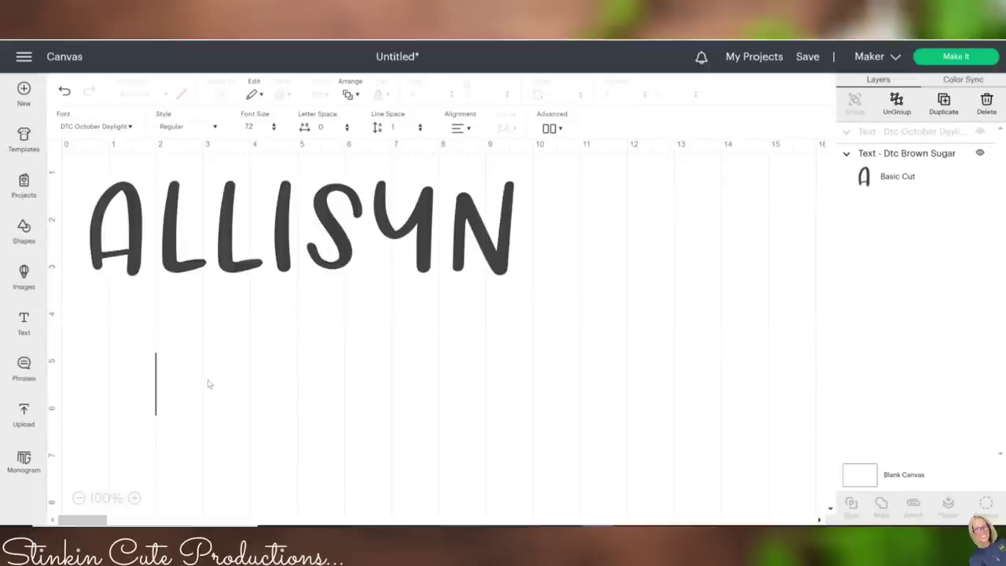
pyautogui.write('Rose')
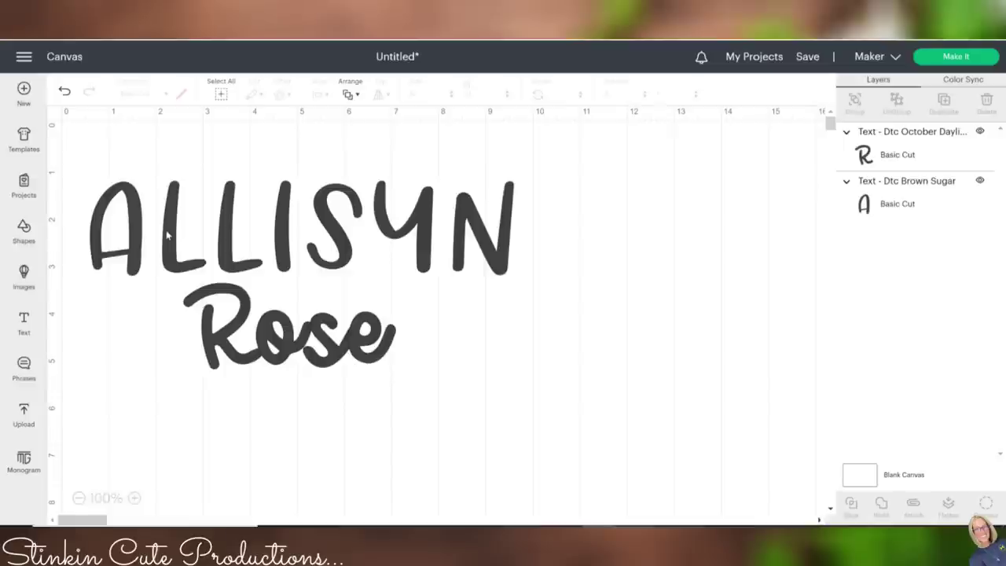
# Step: Search images for 'flower' and pick the two-flower image
pyautogui.click(25, 275)
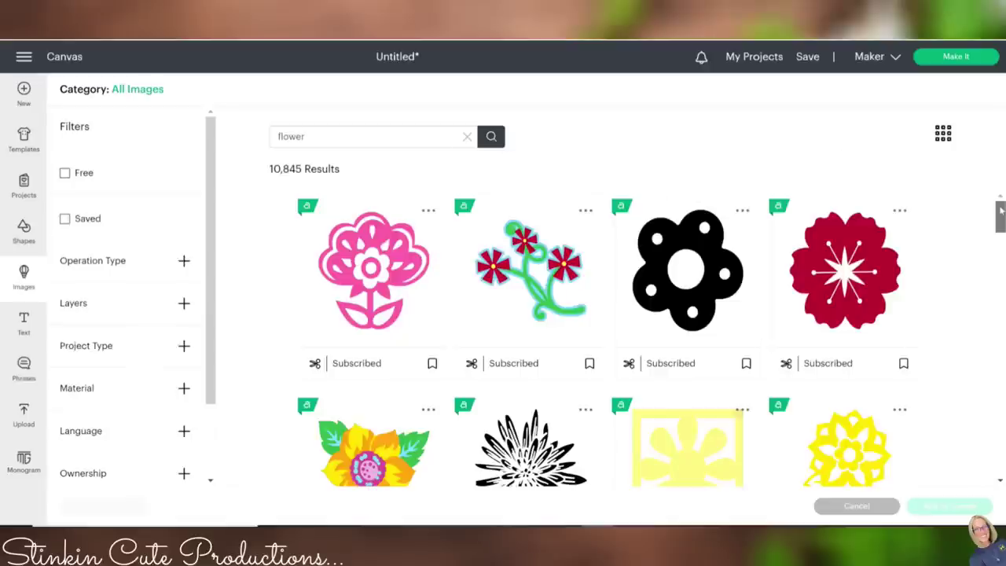
pyautogui.moveTo(1000, 208); pyautogui.dragTo(1001, 358)
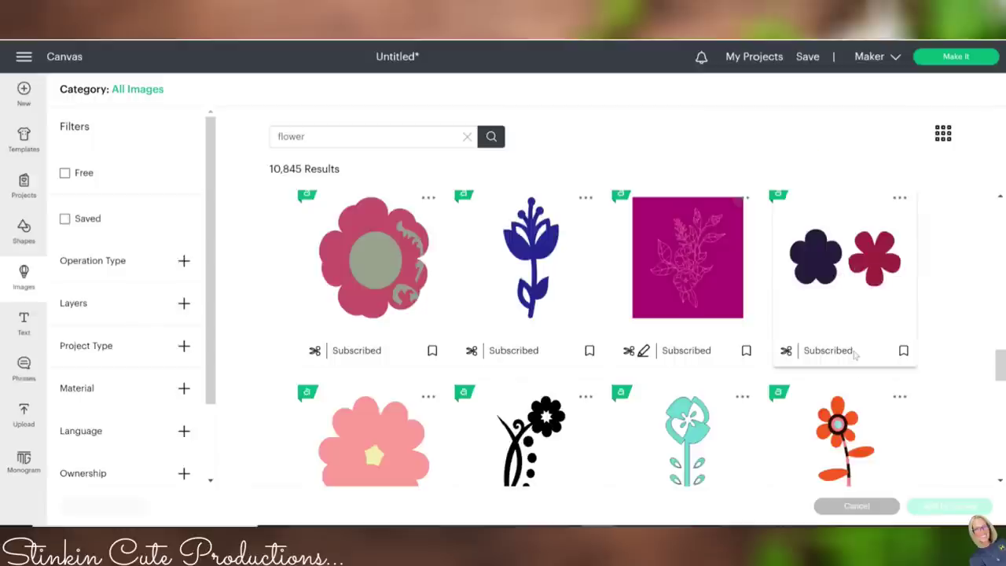
pyautogui.click(864, 292)
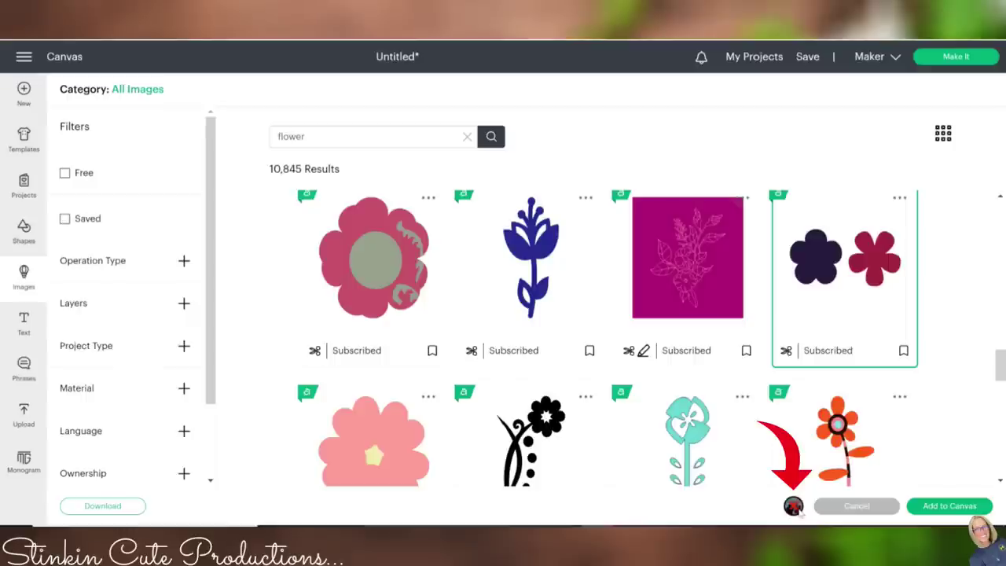
# Step: Add the flowers to the canvas, ungroup them, and arrange dark and red flowers beside Rose
pyautogui.click(936, 507)
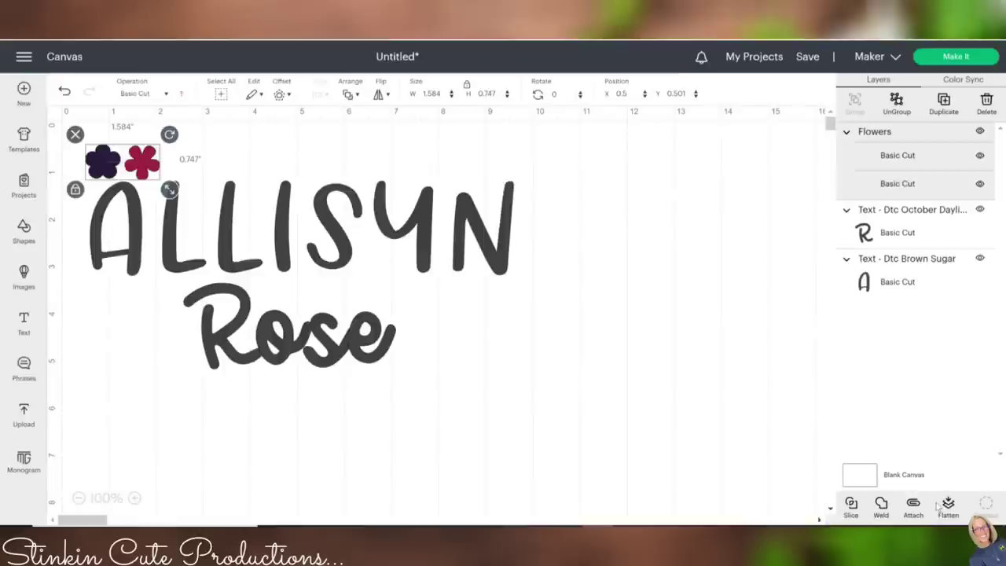
pyautogui.moveTo(128, 173); pyautogui.dragTo(602, 418)
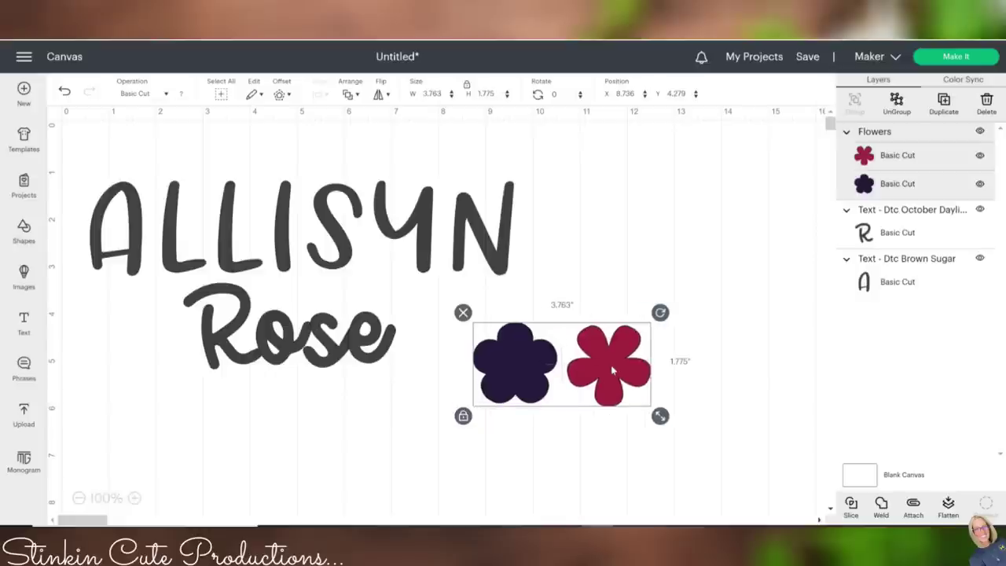
pyautogui.click(897, 103)
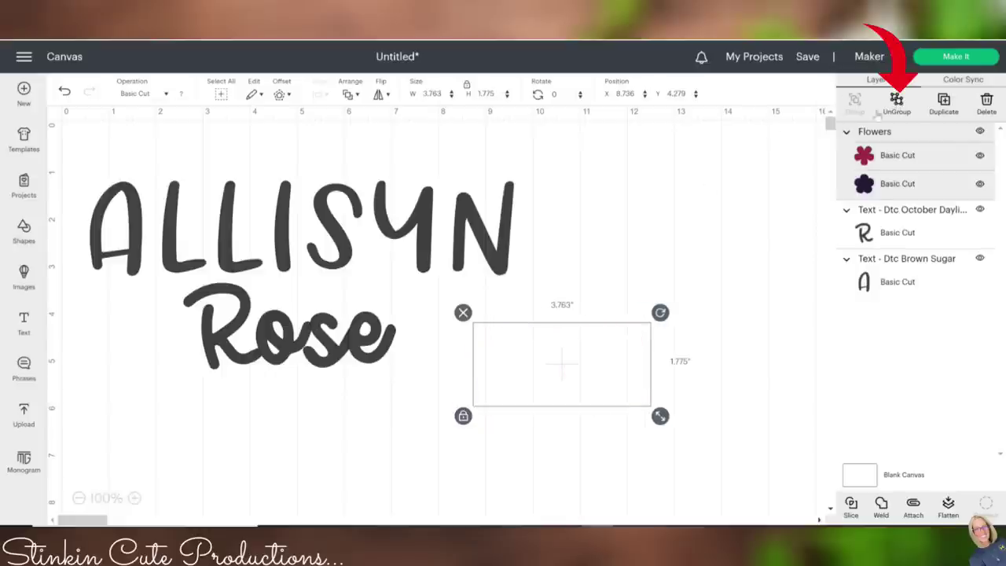
pyautogui.moveTo(595, 371); pyautogui.dragTo(642, 360)
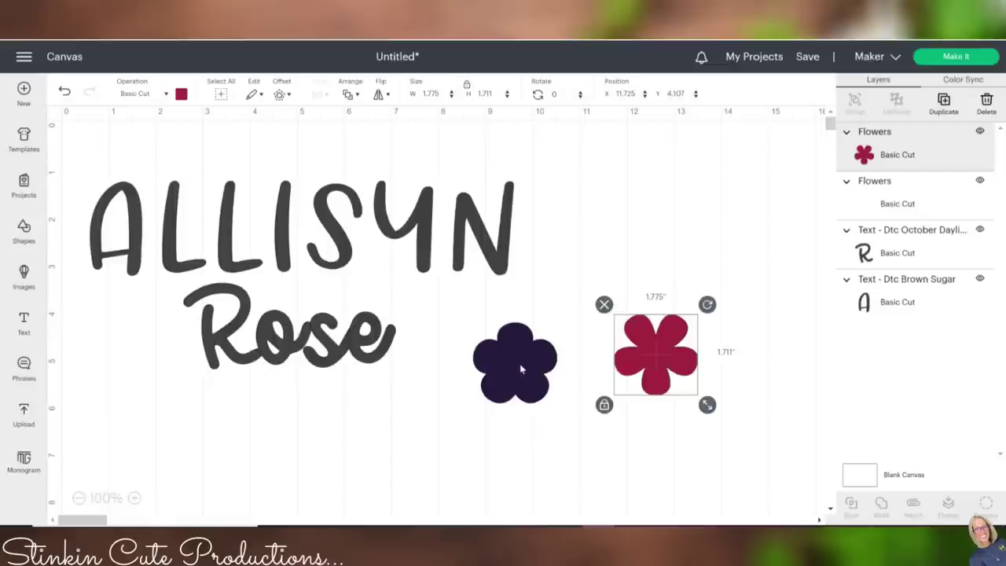
pyautogui.moveTo(525, 366); pyautogui.dragTo(512, 347)
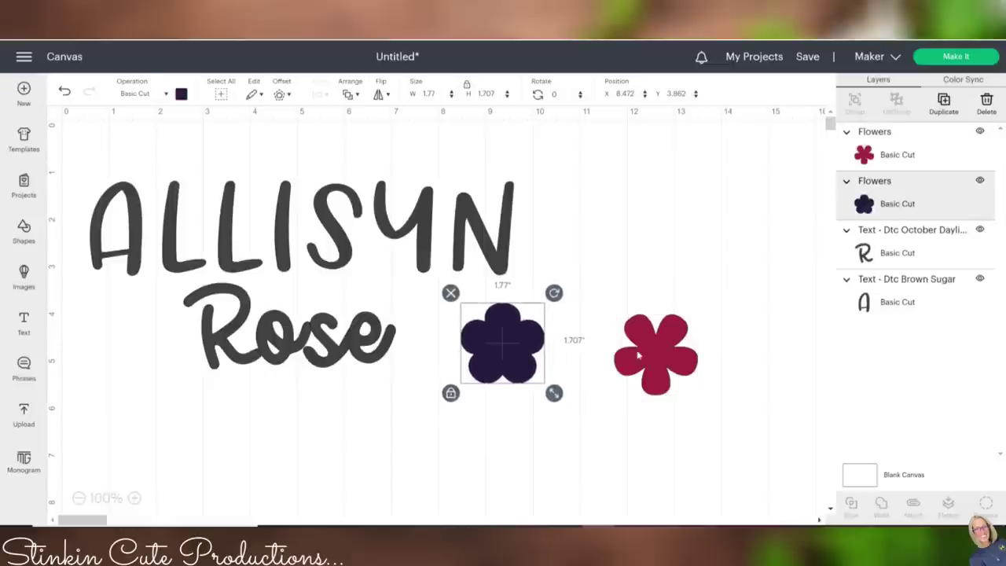
pyautogui.moveTo(639, 356); pyautogui.dragTo(611, 385)
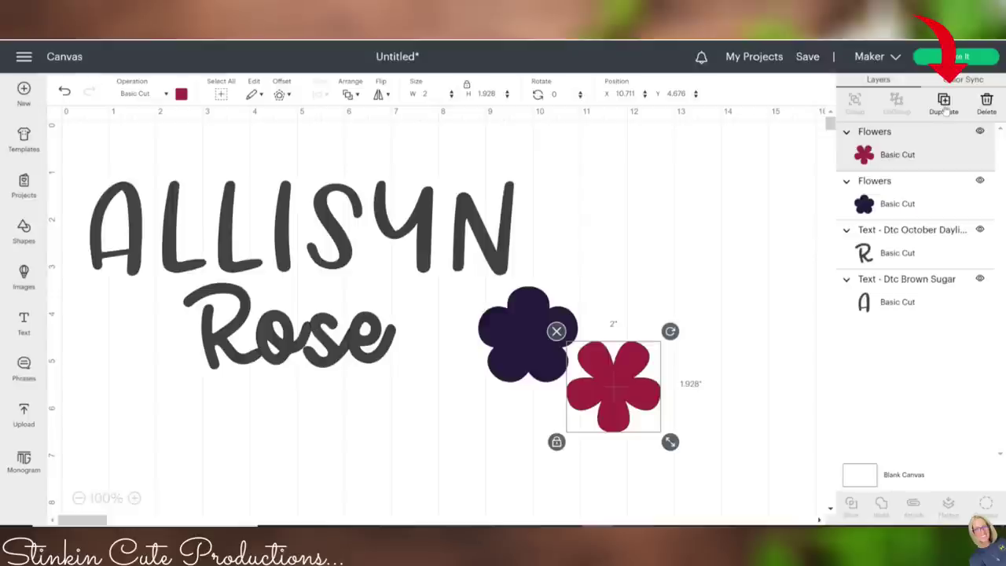
# Step: Duplicate the red flower and place the copy below the dark flower
pyautogui.click(945, 112)
pyautogui.moveTo(627, 410); pyautogui.dragTo(518, 428)
pyautogui.click(617, 378)
# Step: Add the green leaf image and resize it among the flowers beside Rose
pyautogui.click(24, 275)
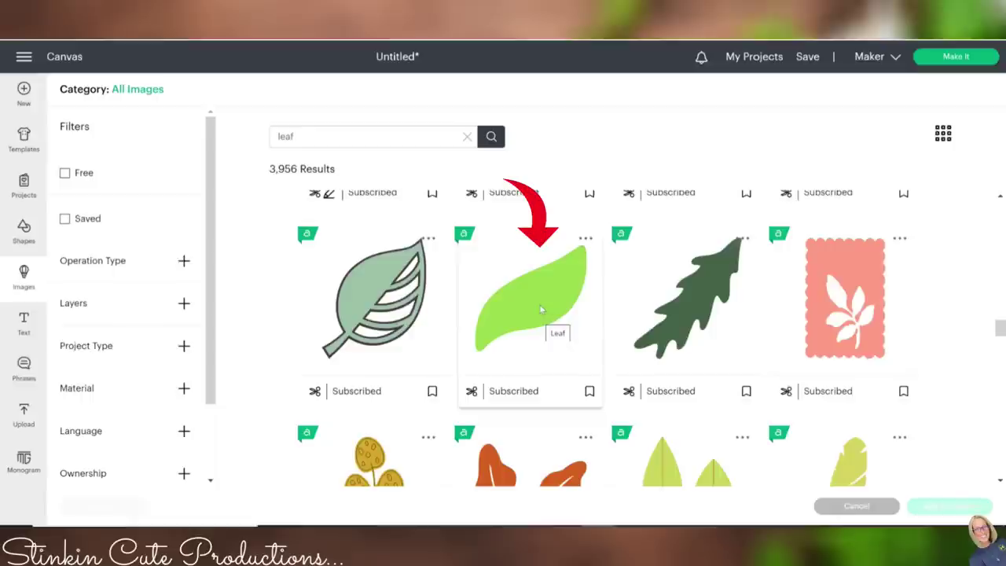
pyautogui.click(540, 309)
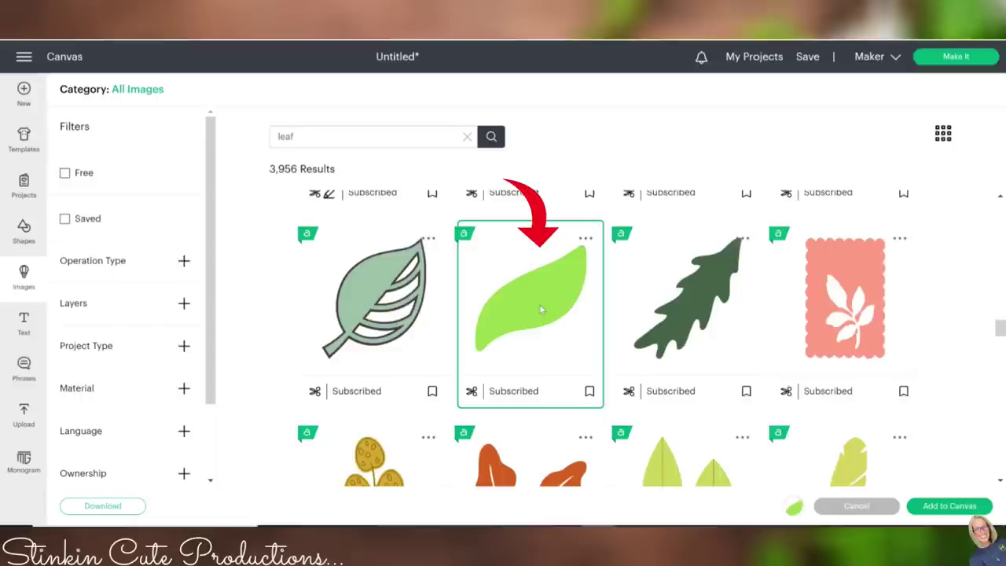
pyautogui.click(951, 507)
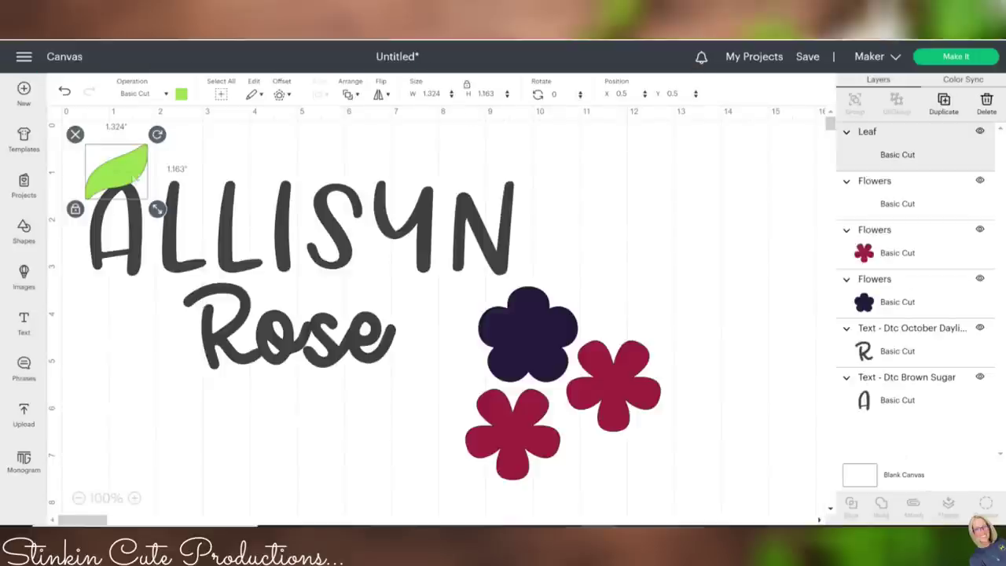
pyautogui.moveTo(123, 182); pyautogui.dragTo(426, 377)
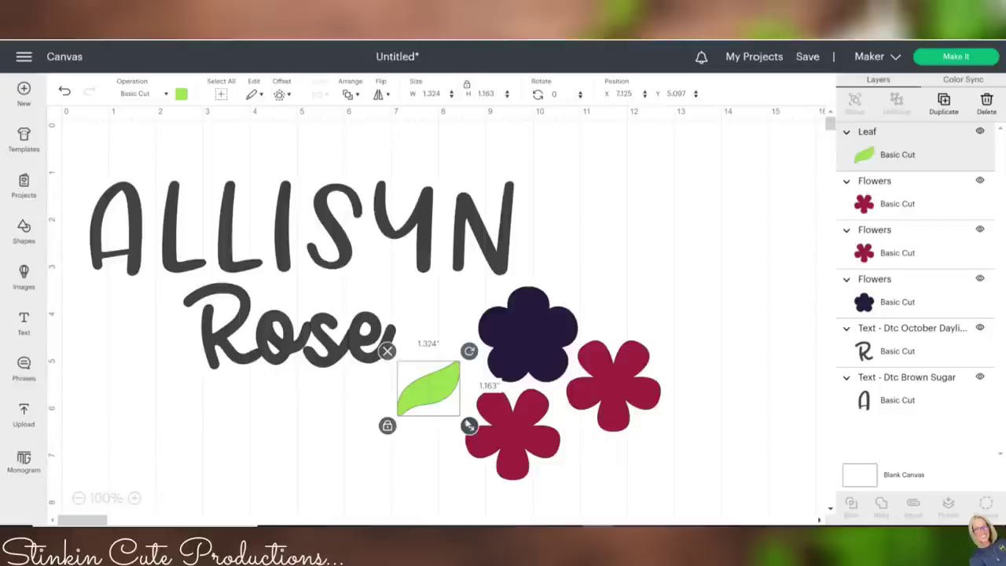
pyautogui.moveTo(468, 425); pyautogui.dragTo(492, 444)
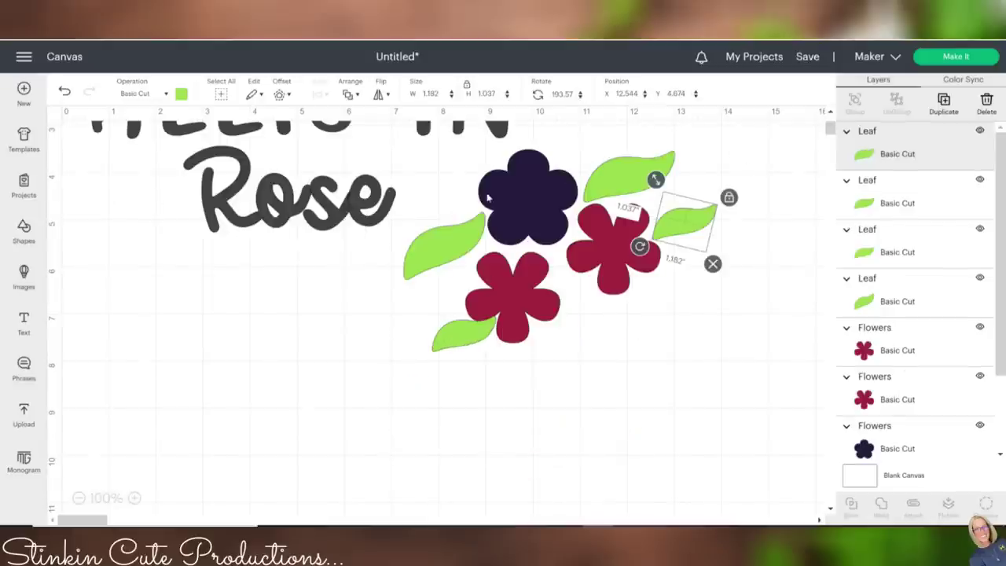
pyautogui.click(364, 170)
pyautogui.scroll(3, 364, 170)
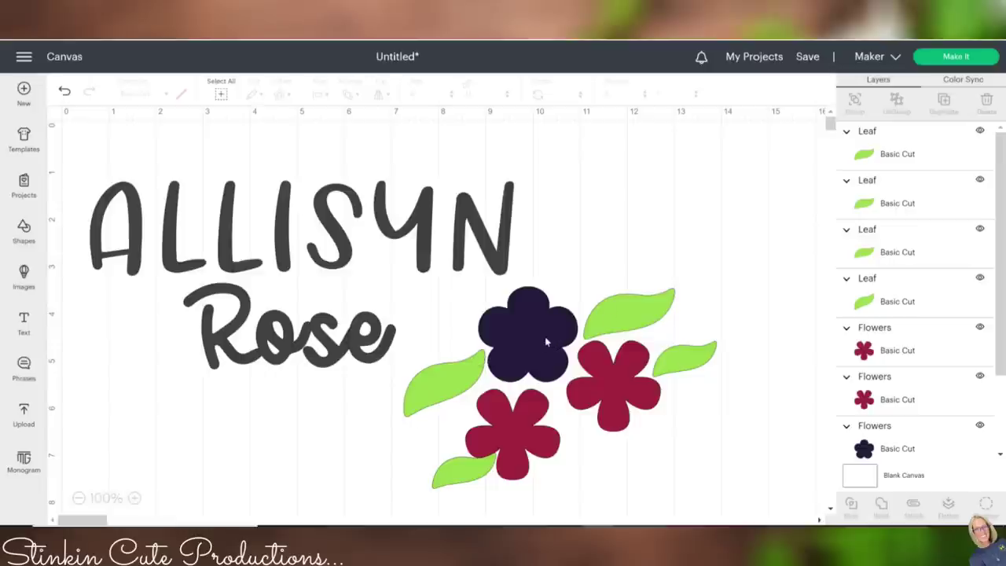
# Step: Prepare the design for cutting with all materials loaded on a standard mat
pyautogui.click(956, 57)
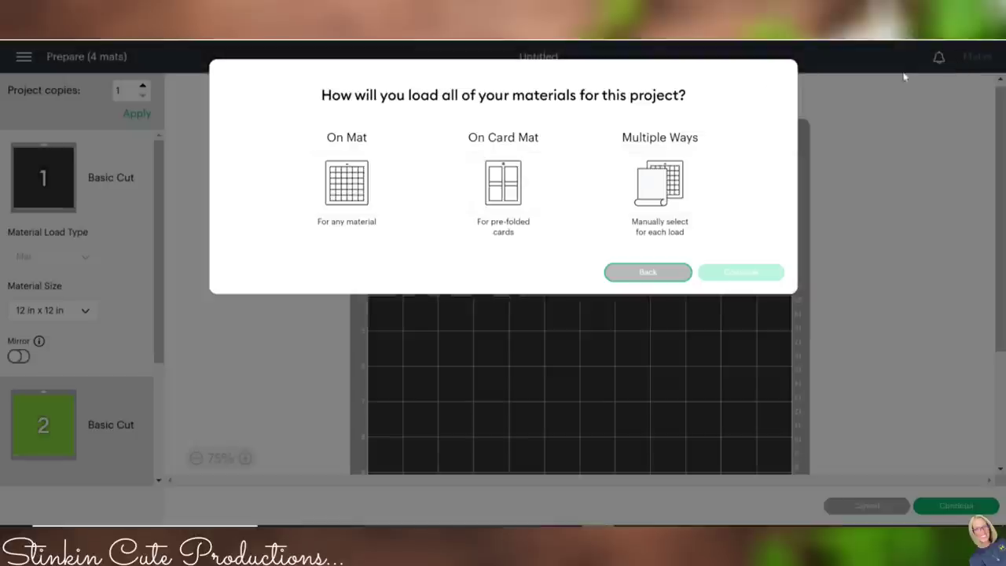
pyautogui.click(352, 195)
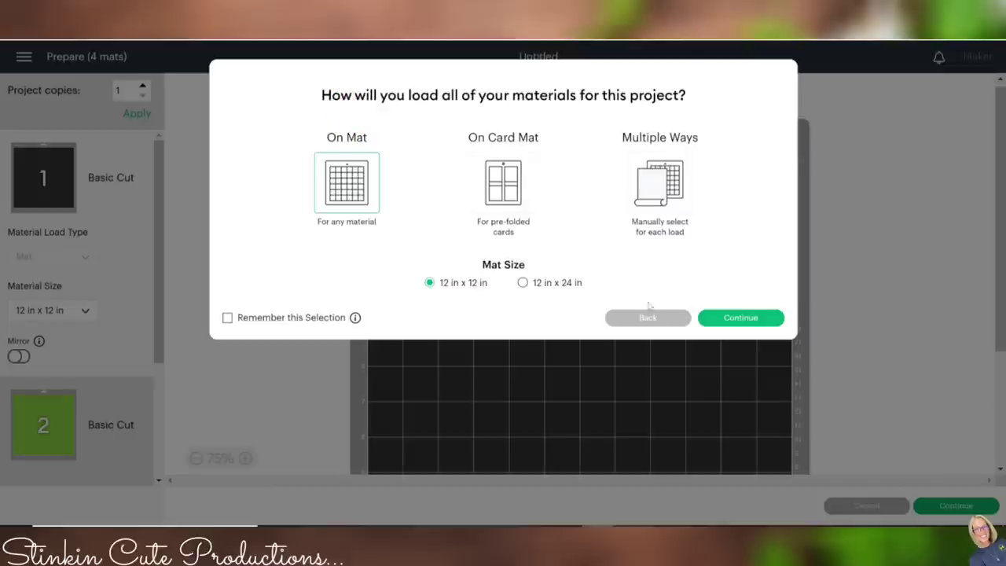
pyautogui.click(743, 318)
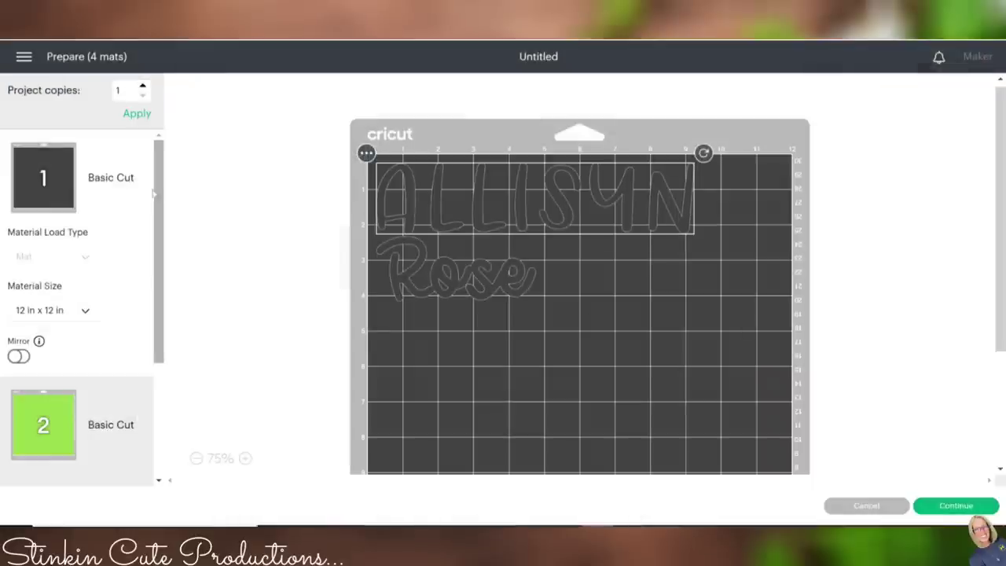
# Step: Preview the green leaf, dark purple flower and red flower mats, then cancel back
pyautogui.moveTo(157, 201); pyautogui.dragTo(158, 278)
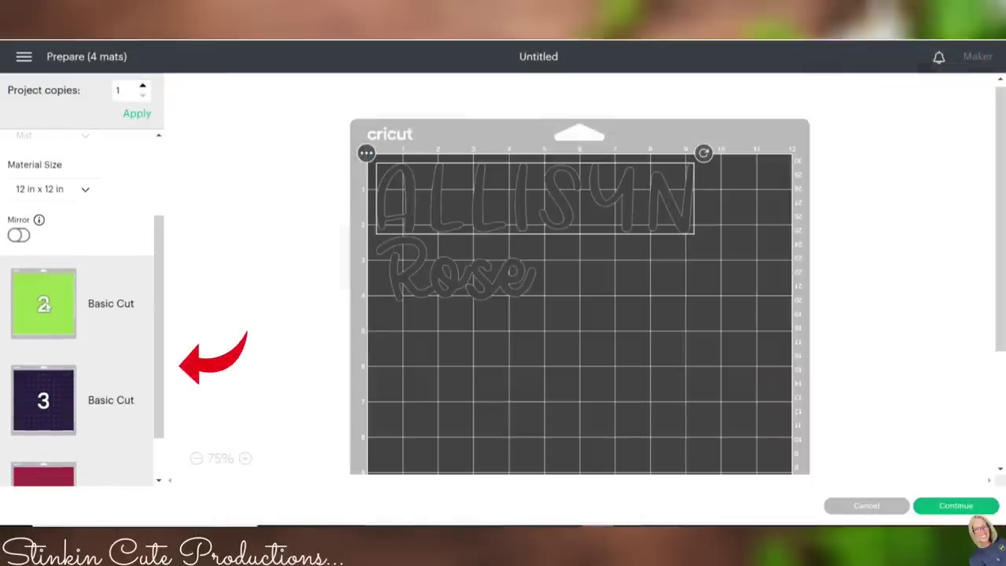
pyautogui.click(76, 312)
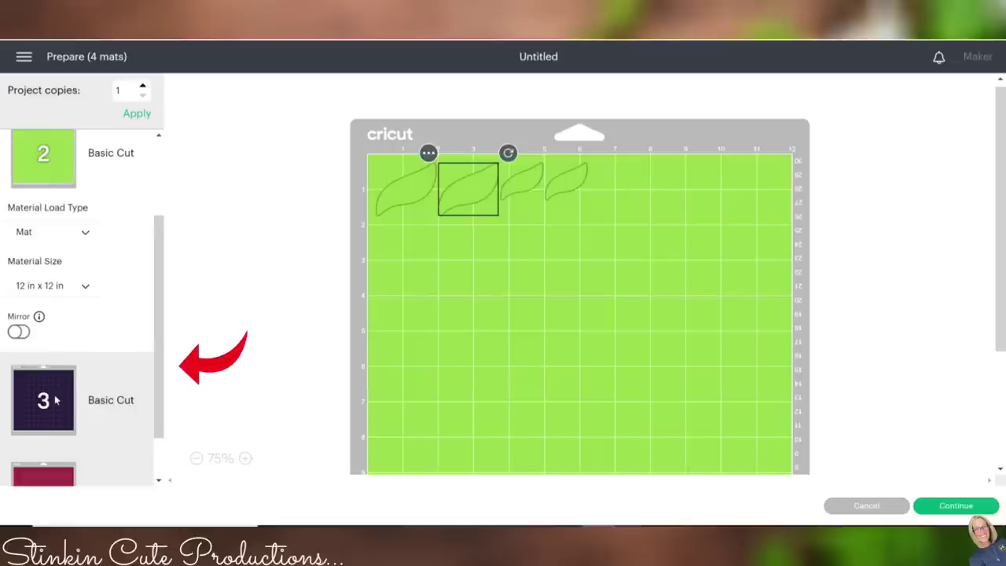
pyautogui.click(69, 397)
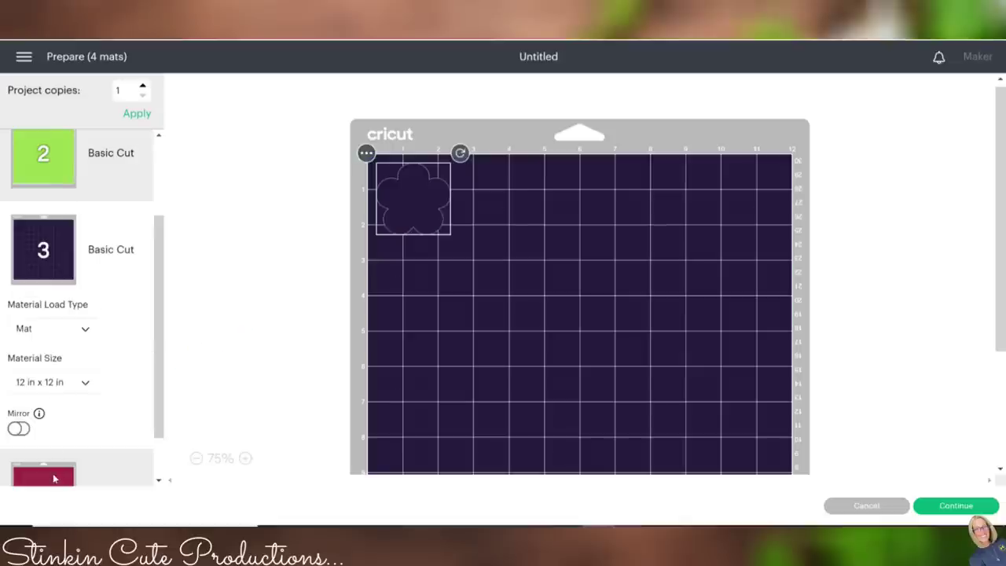
pyautogui.click(52, 473)
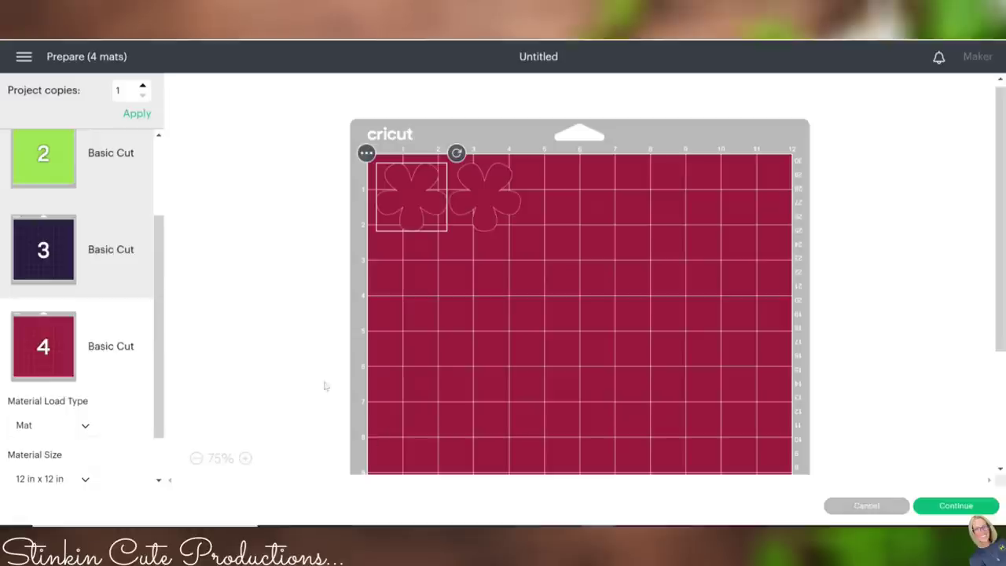
pyautogui.click(865, 506)
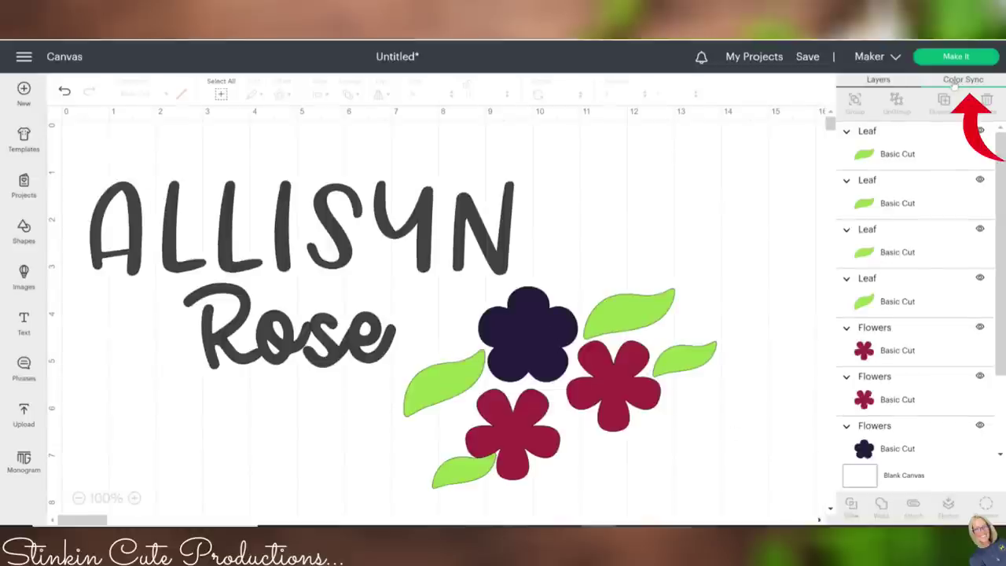
# Step: Color-sync all five leaves, the navy flower and red flowers to the text's dark grey
pyautogui.click(960, 82)
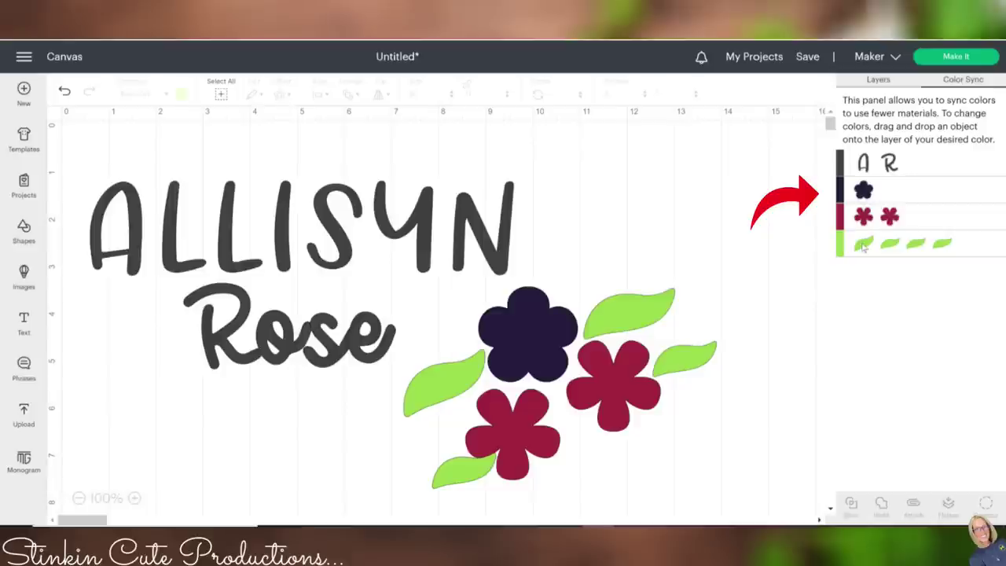
pyautogui.moveTo(862, 247); pyautogui.dragTo(910, 165)
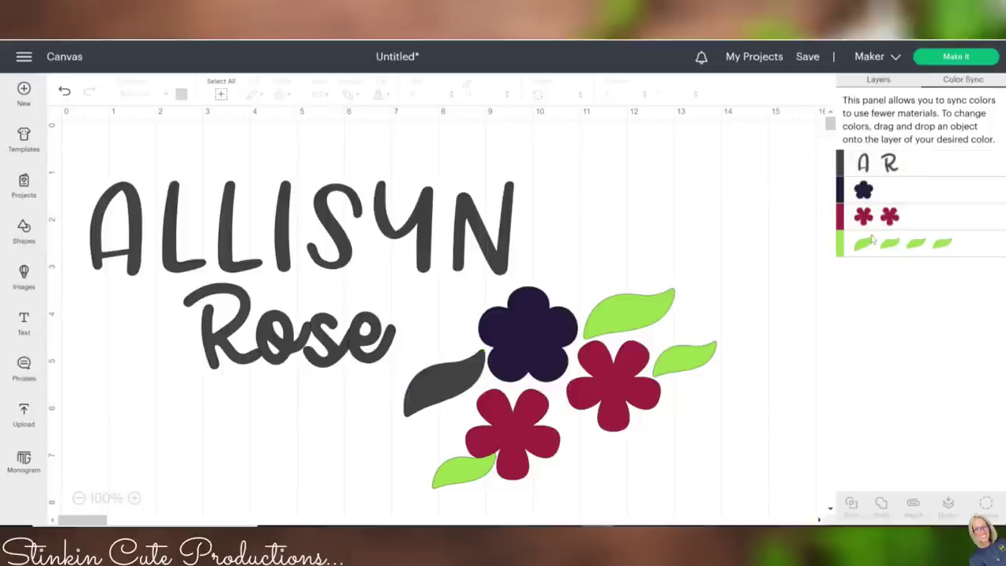
pyautogui.moveTo(871, 245); pyautogui.dragTo(923, 165)
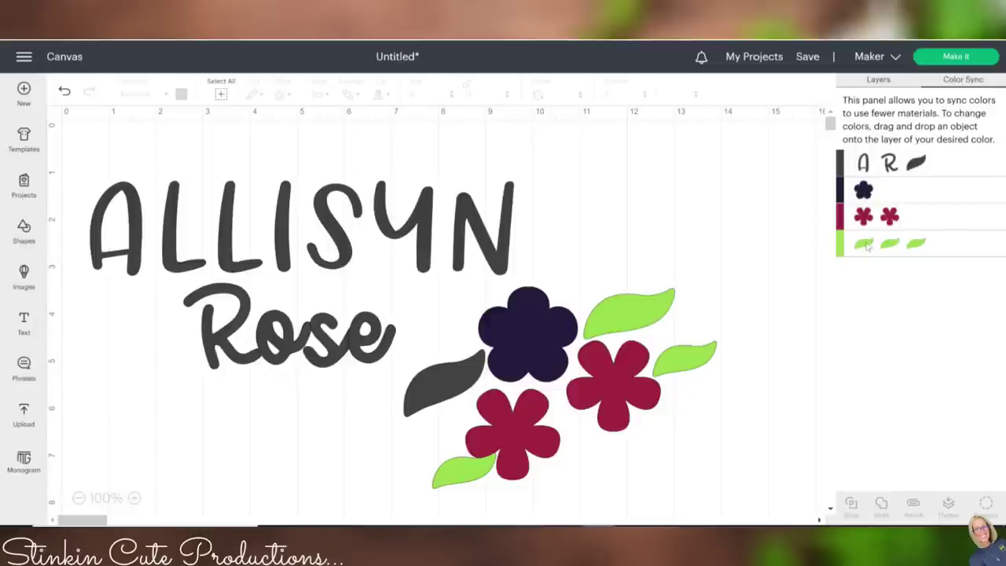
pyautogui.moveTo(868, 246); pyautogui.dragTo(940, 173)
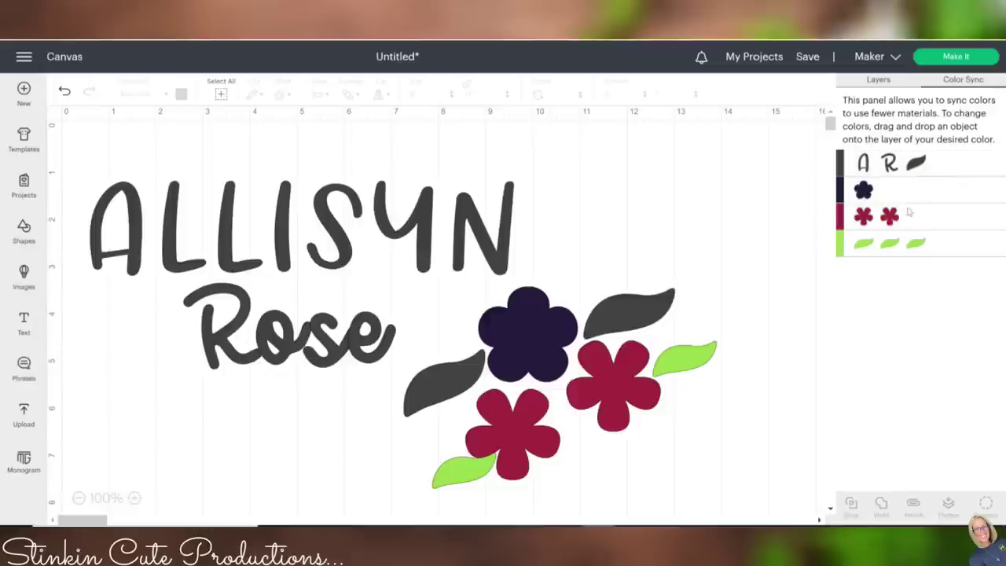
pyautogui.moveTo(892, 246); pyautogui.dragTo(960, 167)
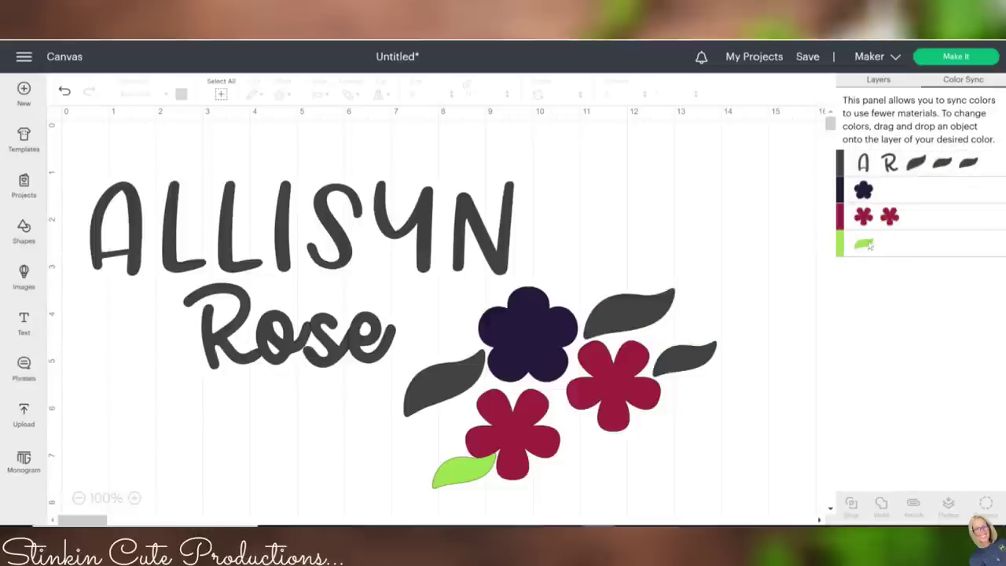
pyautogui.moveTo(870, 247); pyautogui.dragTo(986, 166)
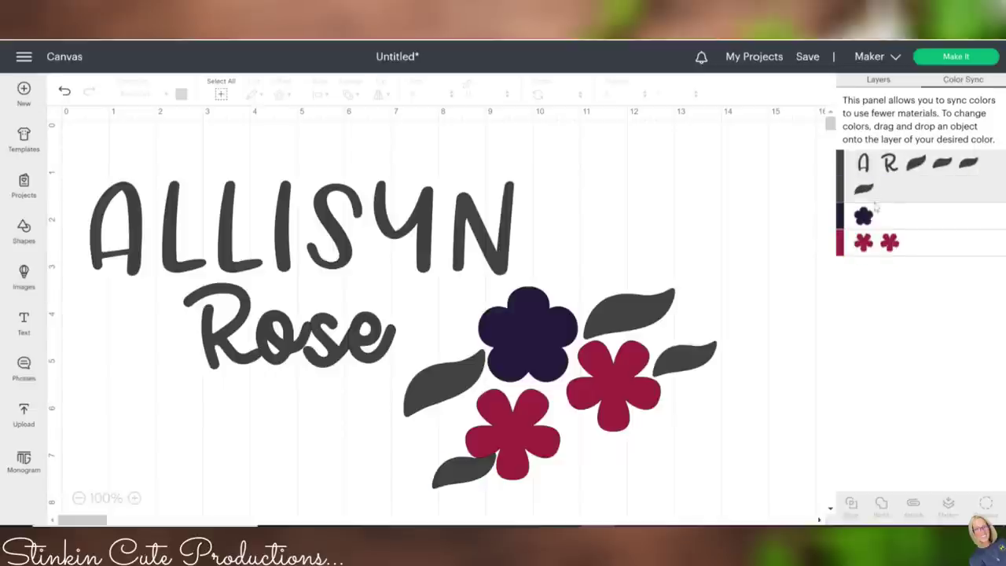
pyautogui.moveTo(864, 215); pyautogui.dragTo(916, 167)
pyautogui.moveTo(889, 215)
pyautogui.mouseDown()
pyautogui.moveTo(912, 185)
pyautogui.moveTo(907, 171)
pyautogui.mouseUp()
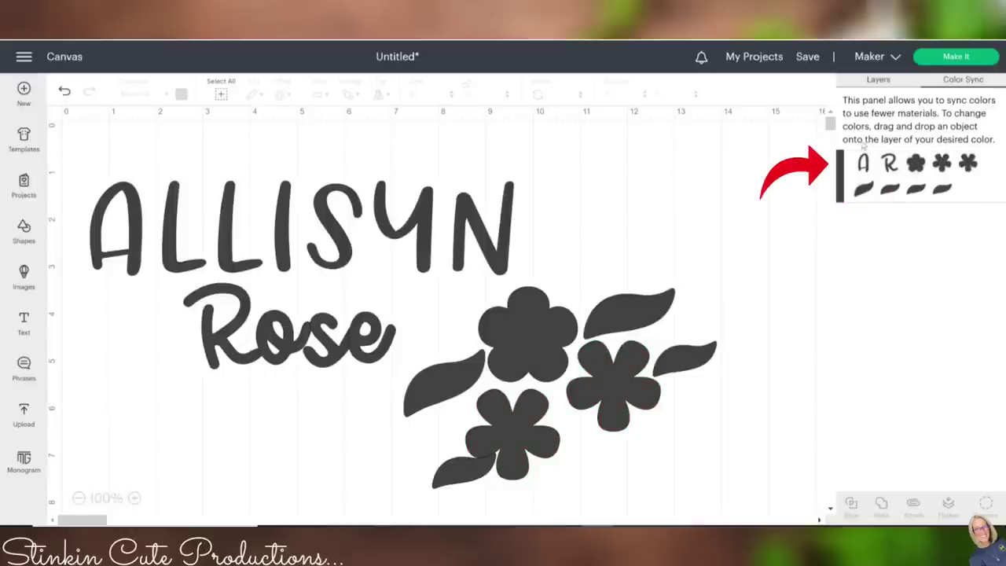
pyautogui.click(895, 59)
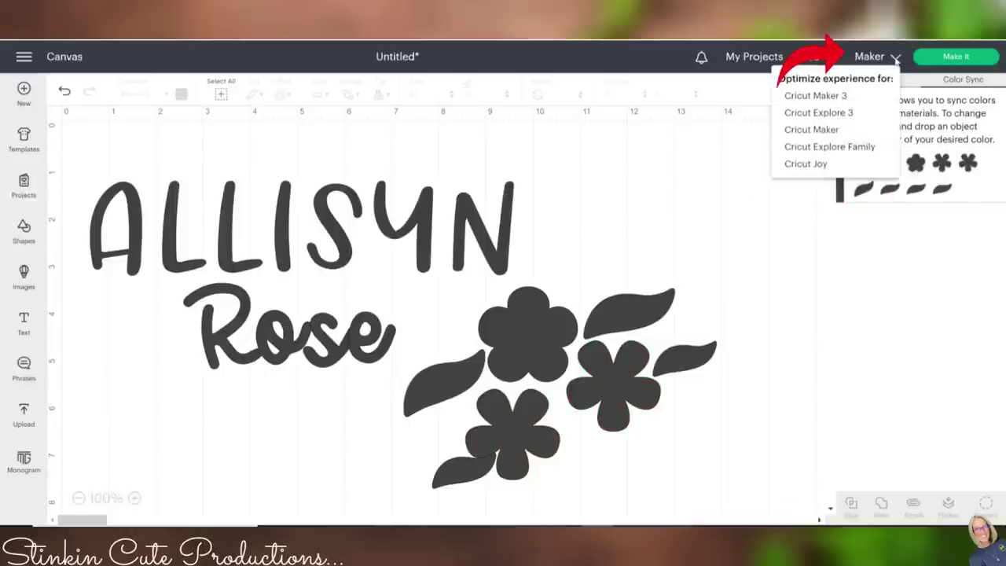
# Step: Target the Cricut Maker 3 and send the design to a single 12 in x 12 in mat
pyautogui.click(842, 96)
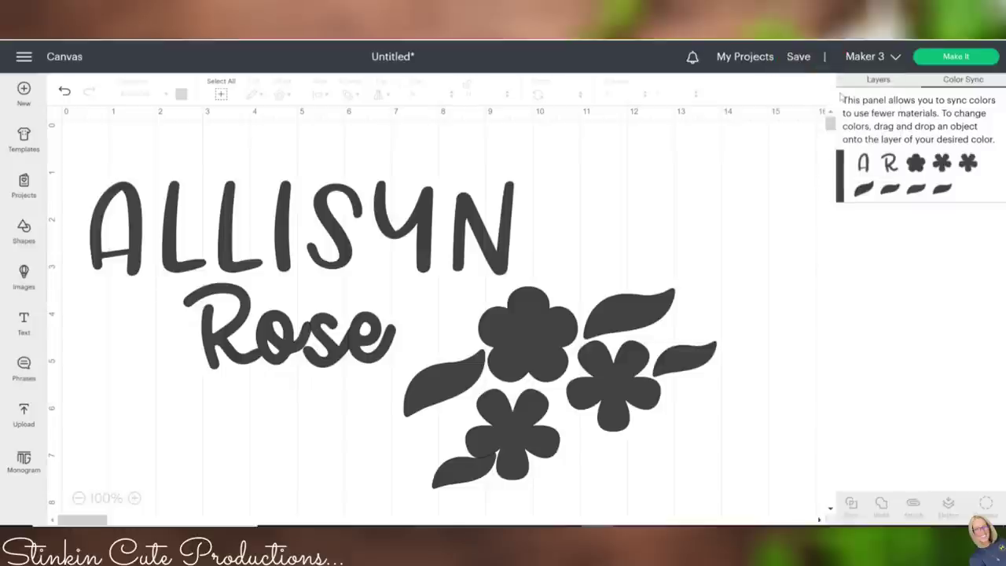
pyautogui.click(956, 57)
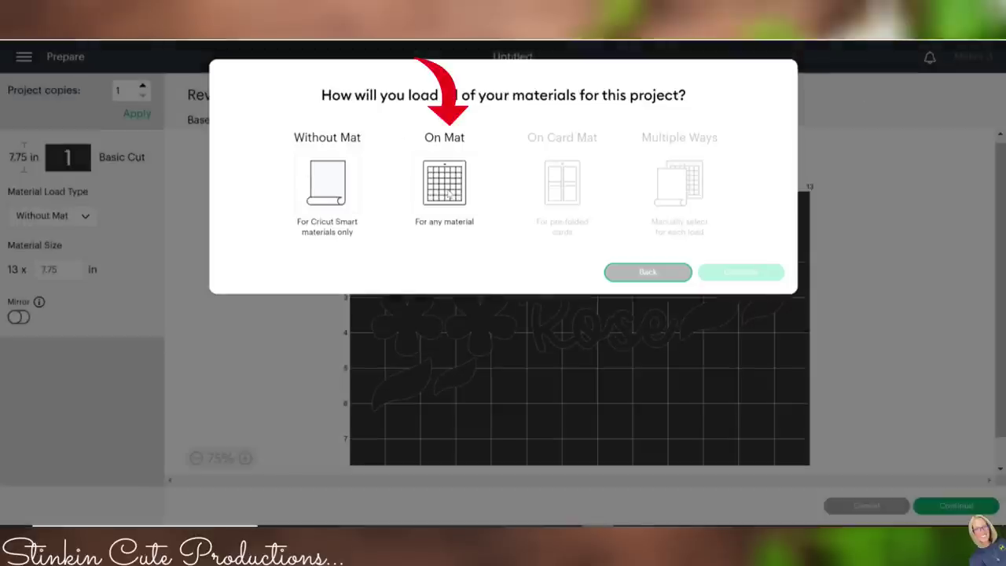
pyautogui.click(449, 194)
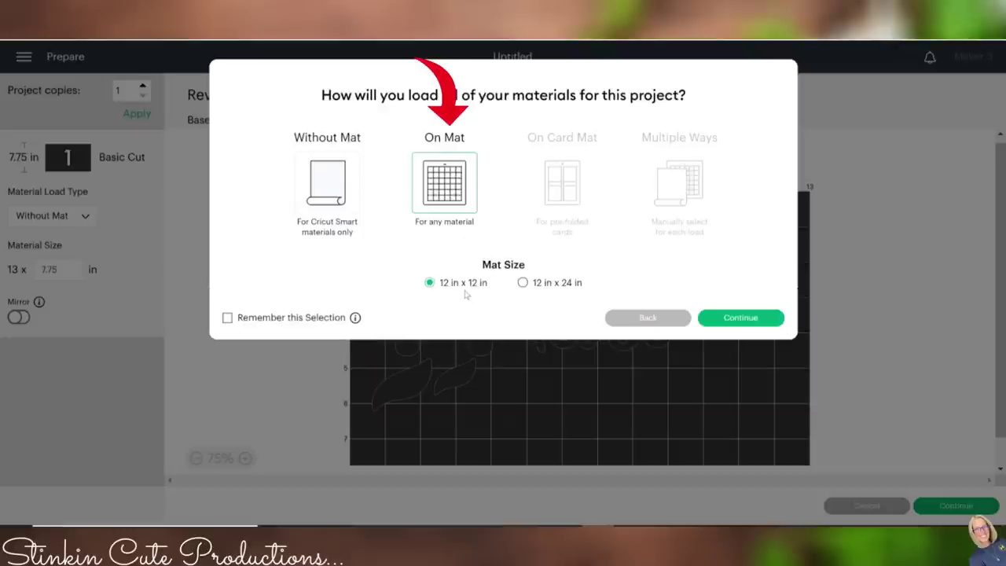
pyautogui.click(740, 318)
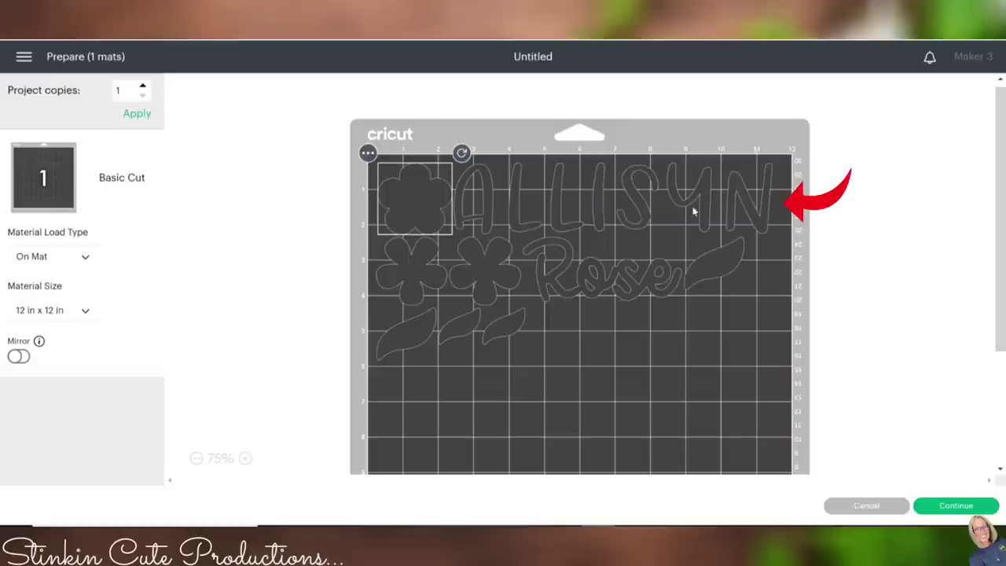
# Step: Move the flower below the leaves, shift ALLISYN left, lower a small flower, and continue to cutting
pyautogui.moveTo(413, 203); pyautogui.dragTo(593, 371)
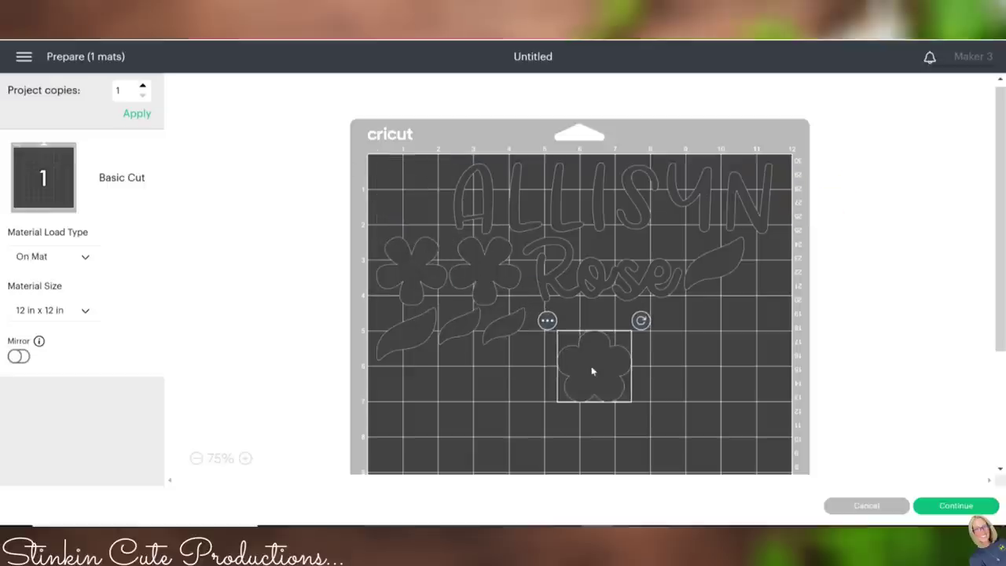
pyautogui.click(581, 314)
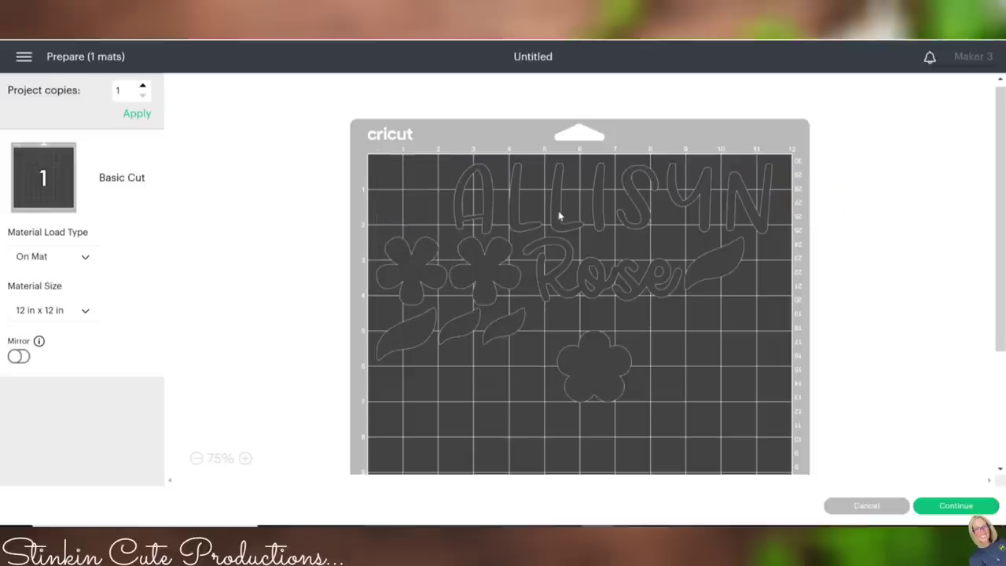
pyautogui.moveTo(560, 216); pyautogui.dragTo(490, 214)
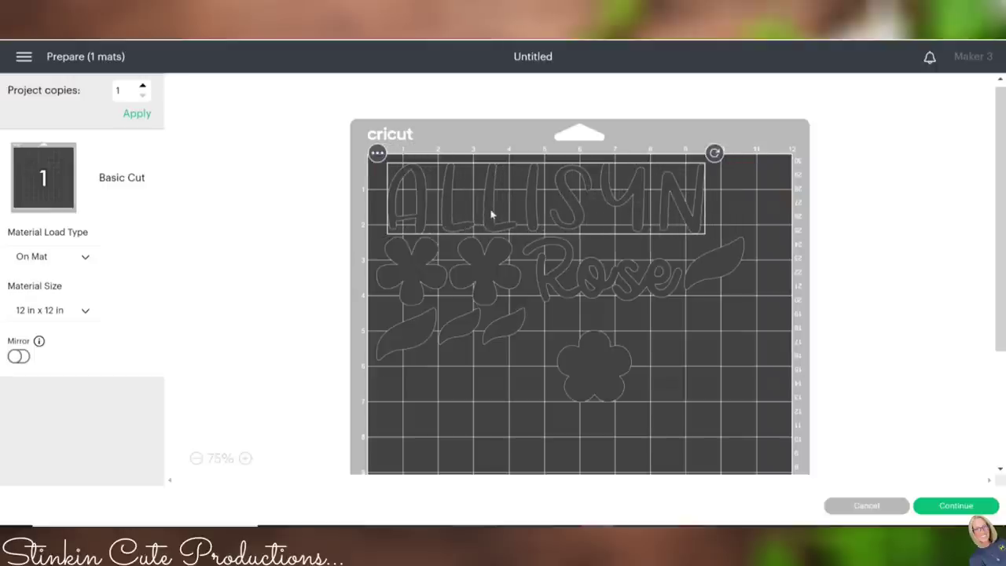
pyautogui.moveTo(479, 265); pyautogui.dragTo(517, 407)
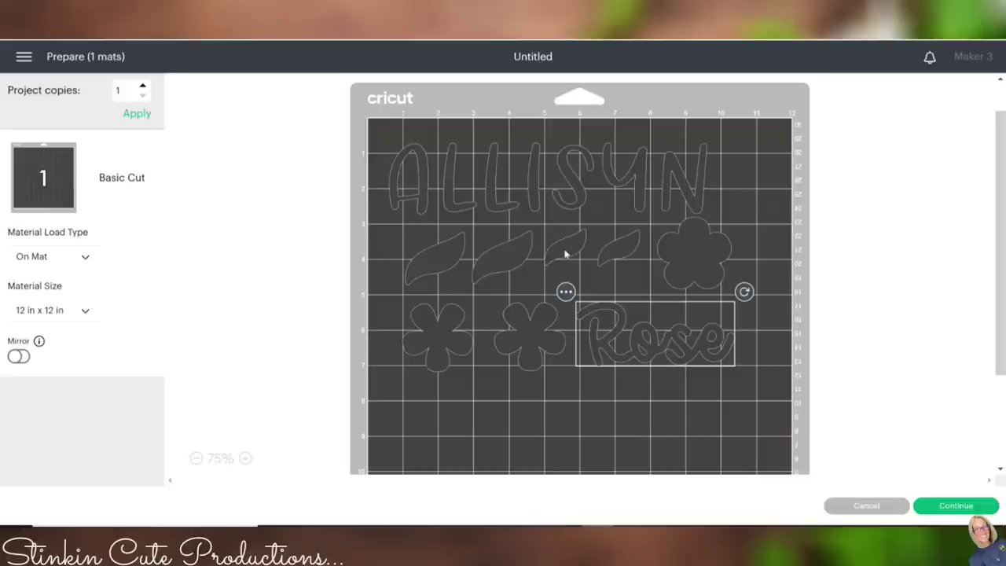
pyautogui.click(955, 507)
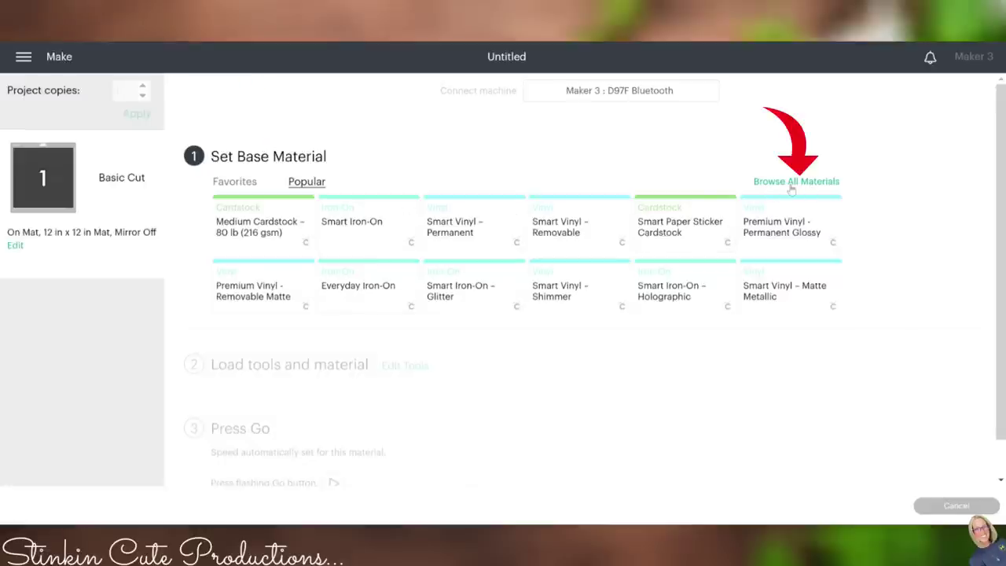
# Step: Pick Heavy Chipboard – 2.0 mm from the full list of materials
pyautogui.click(792, 185)
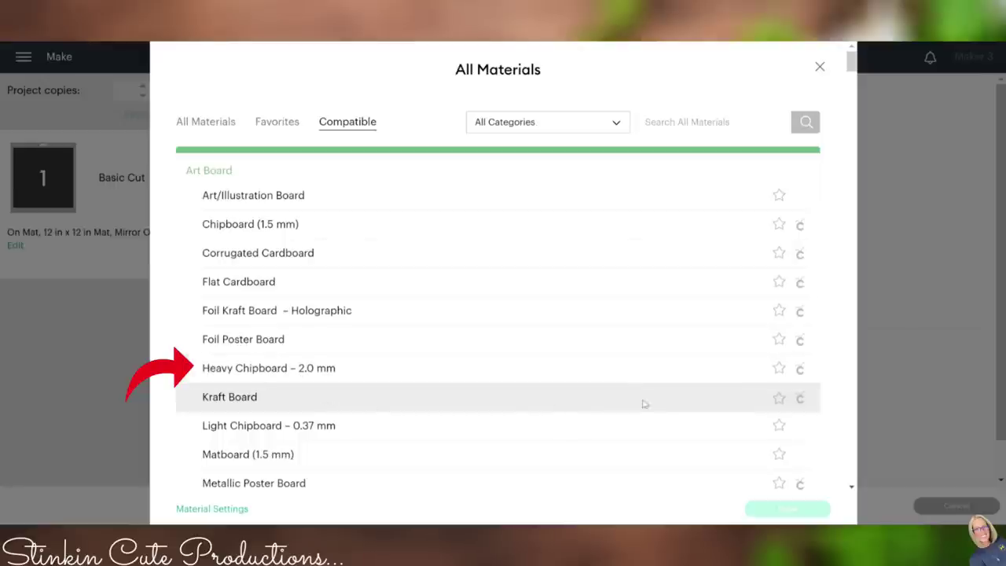
pyautogui.click(343, 373)
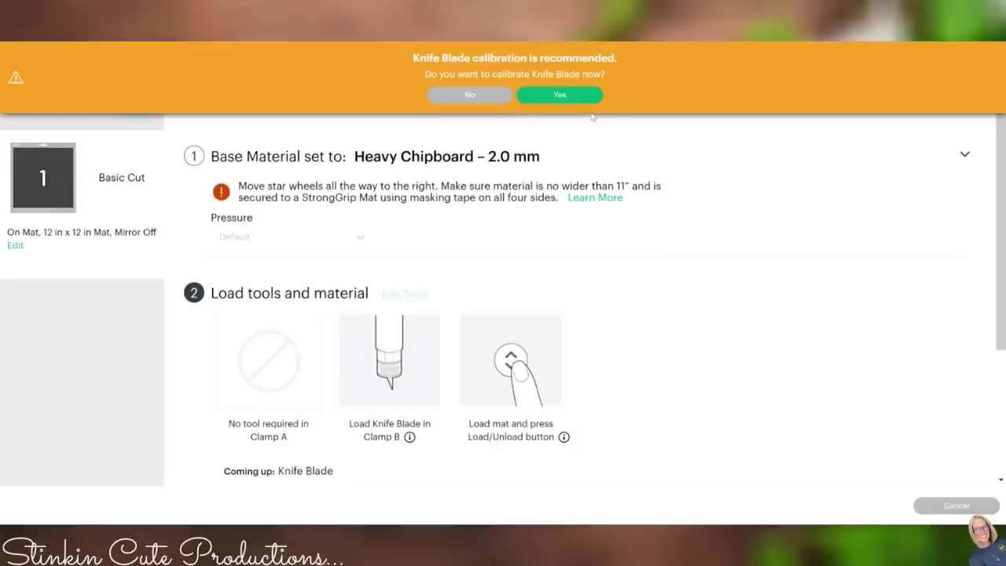
# Step: Decline the Knife Blade calibration
pyautogui.click(480, 100)
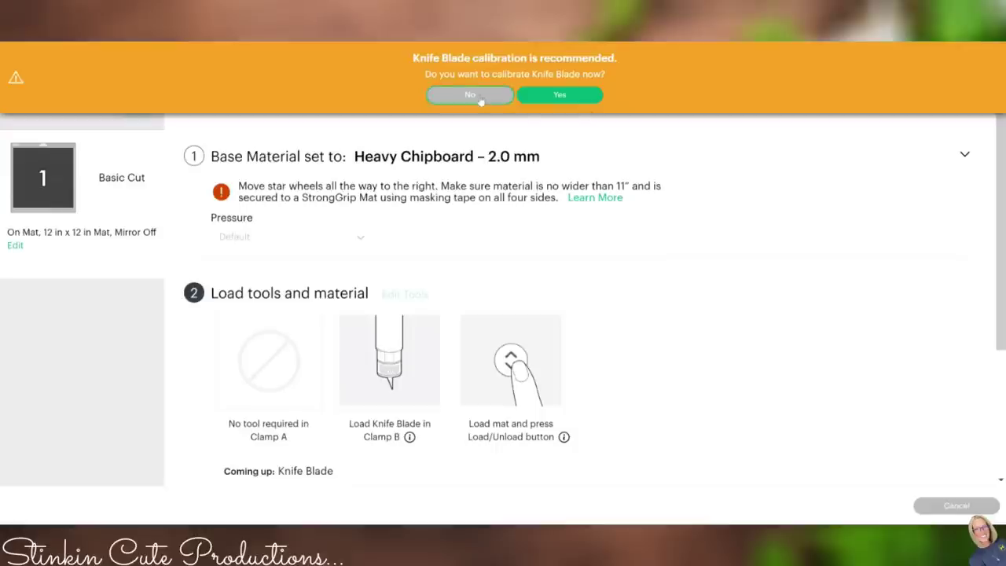